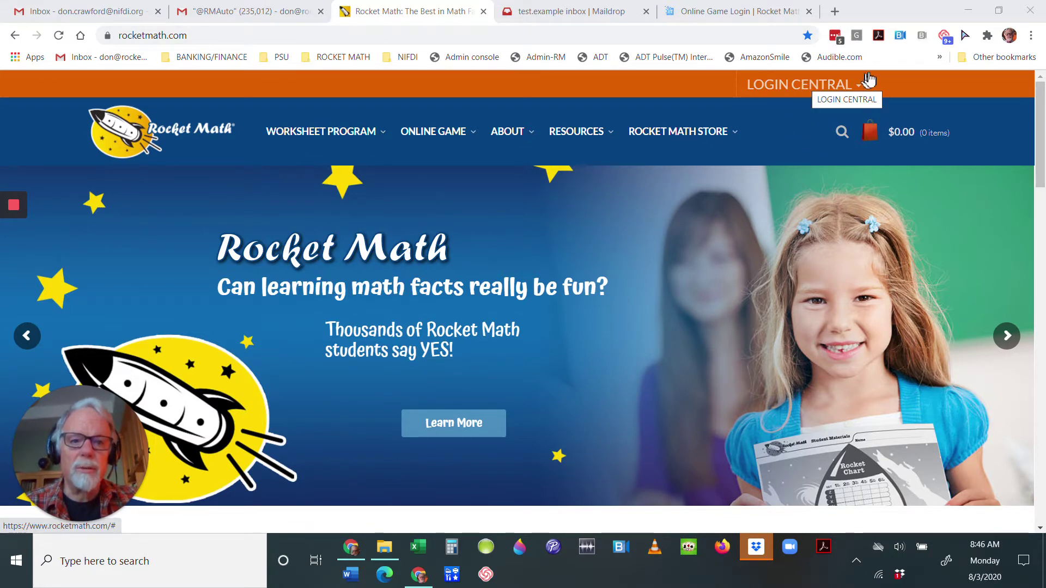
- Go to the Online Game–admin login page from the Login Central list
{"action": "left_click", "coordinate": [861, 88]}
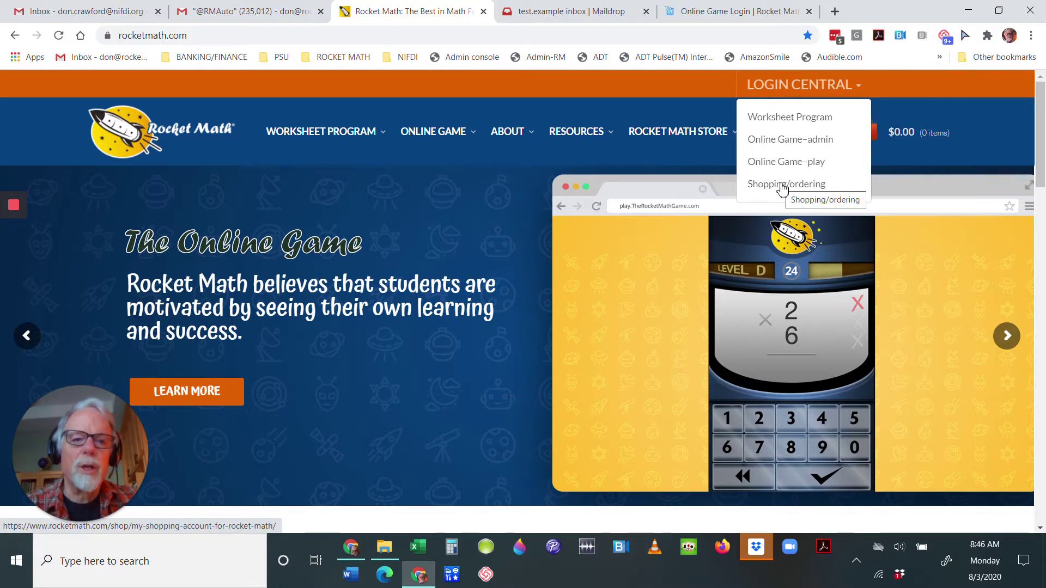
{"action": "left_click", "coordinate": [783, 140]}
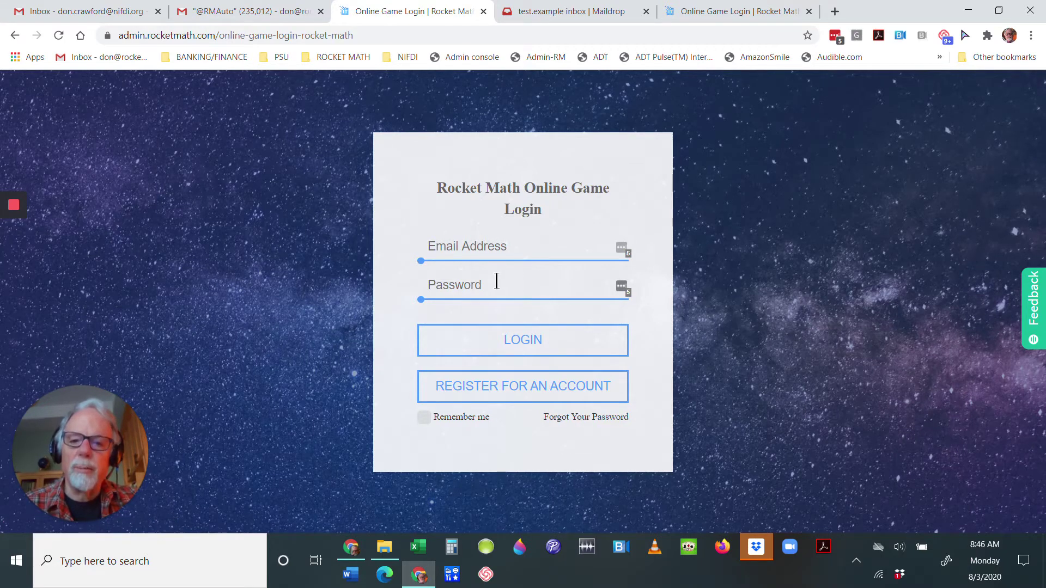
- Read the Maildrop welcome email naming the recipient a Teacher Manager
{"action": "left_click", "coordinate": [549, 11]}
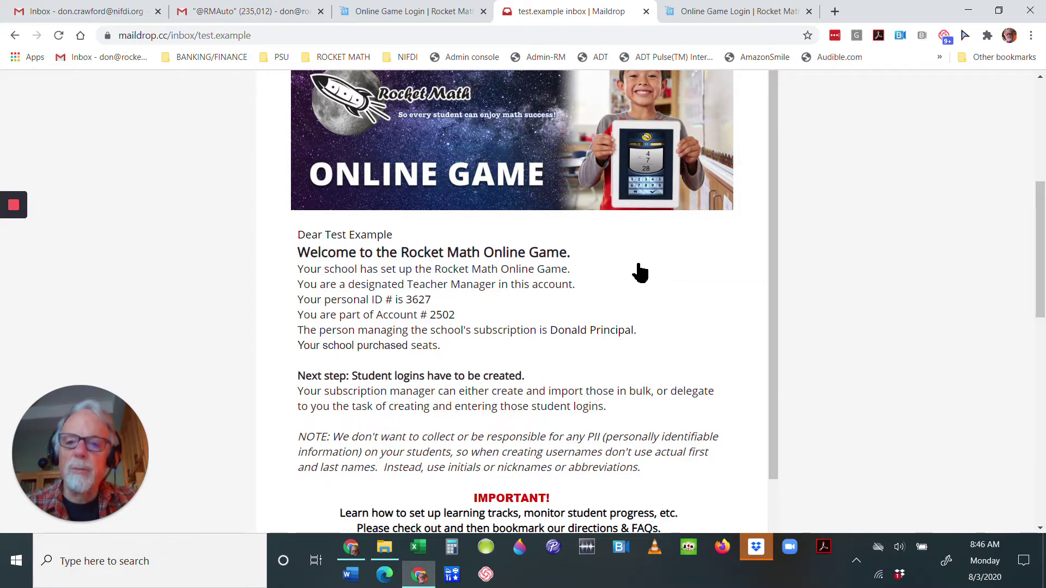
{"action": "scroll", "coordinate": [640, 272], "scroll_direction": "down", "scroll_amount": 1}
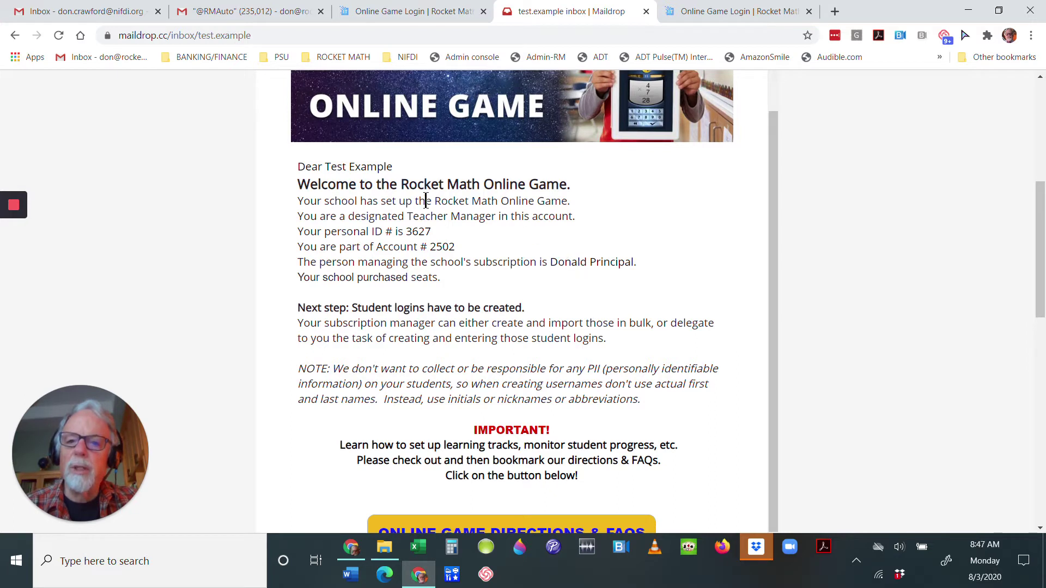
{"action": "scroll", "coordinate": [521, 267], "scroll_direction": "down", "scroll_amount": 1}
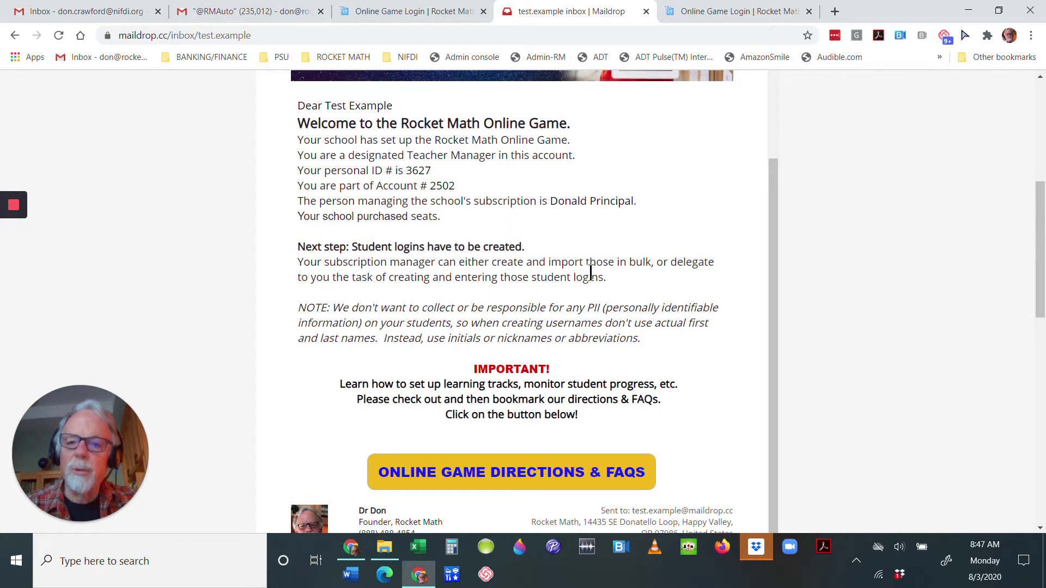
{"action": "scroll", "coordinate": [626, 281], "scroll_direction": "down", "scroll_amount": 1}
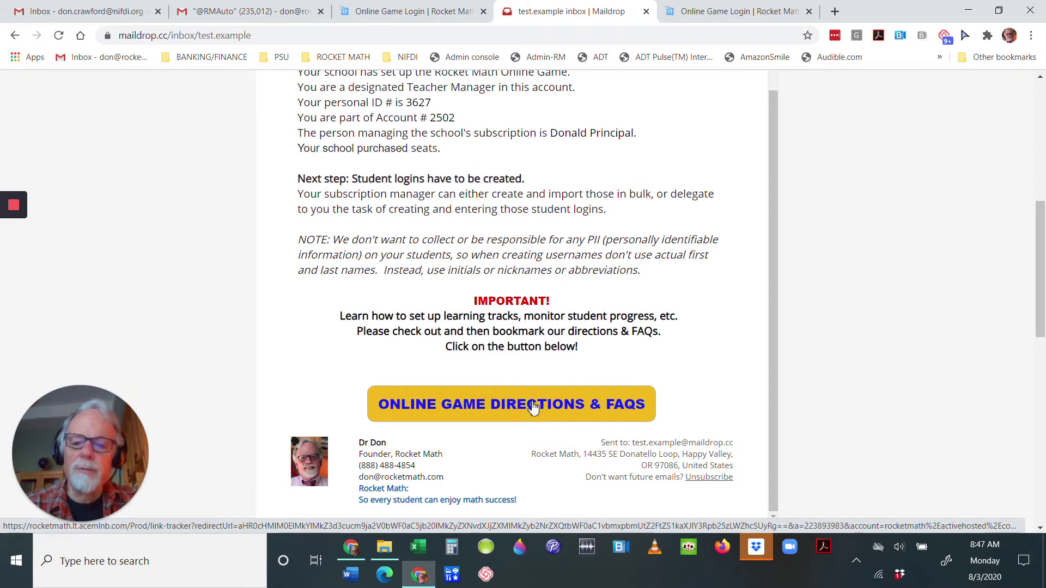
{"action": "scroll", "coordinate": [534, 409], "scroll_direction": "up", "scroll_amount": 1}
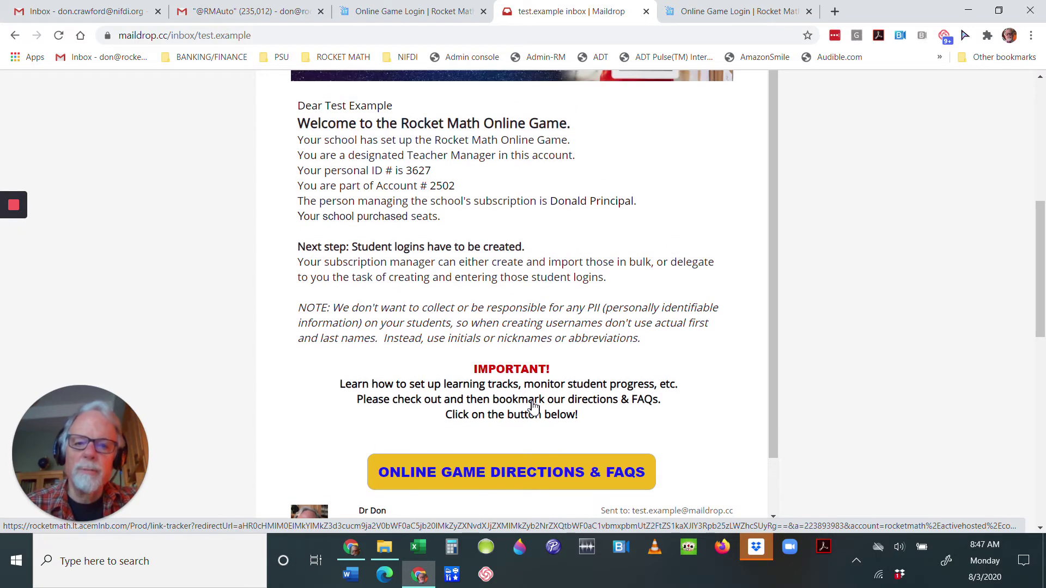
{"action": "scroll", "coordinate": [533, 409], "scroll_direction": "up", "scroll_amount": 1}
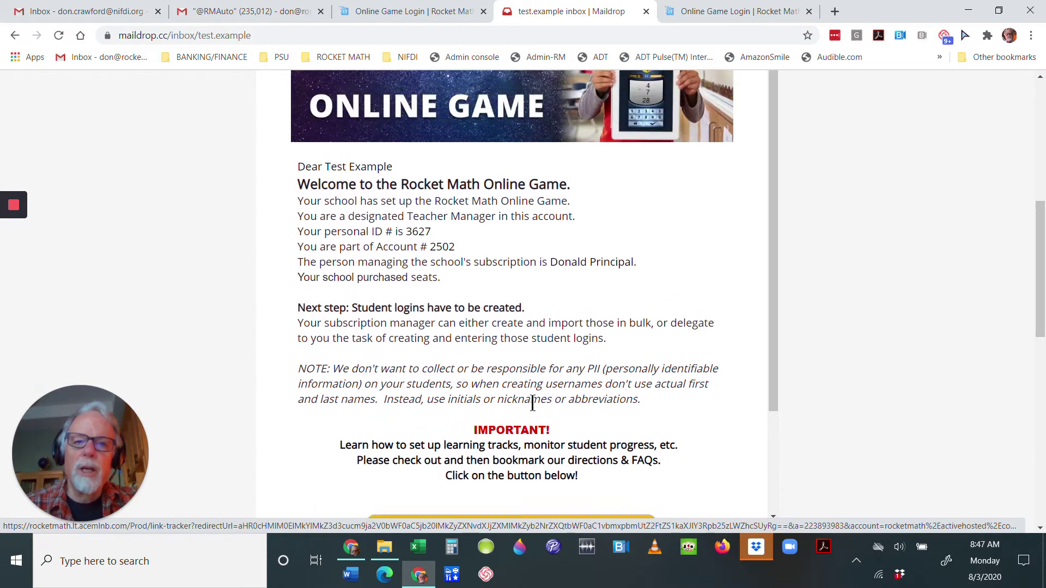
- Return to the Online Game Admin dashboard and open the D-I-Y Student Logins form showing 500 unassigned seats
{"action": "left_click", "coordinate": [409, 10]}
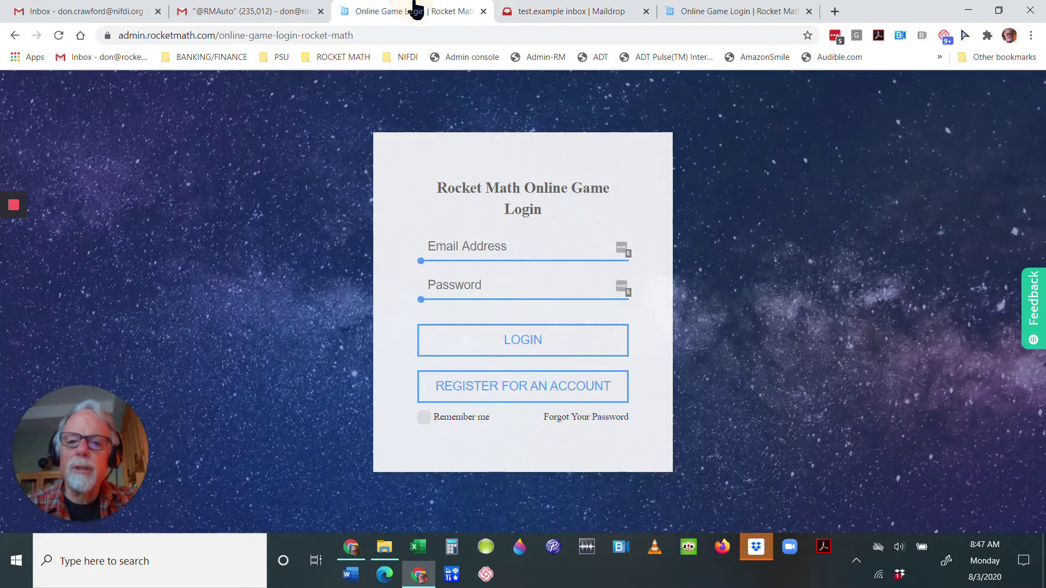
{"action": "left_click", "coordinate": [735, 10]}
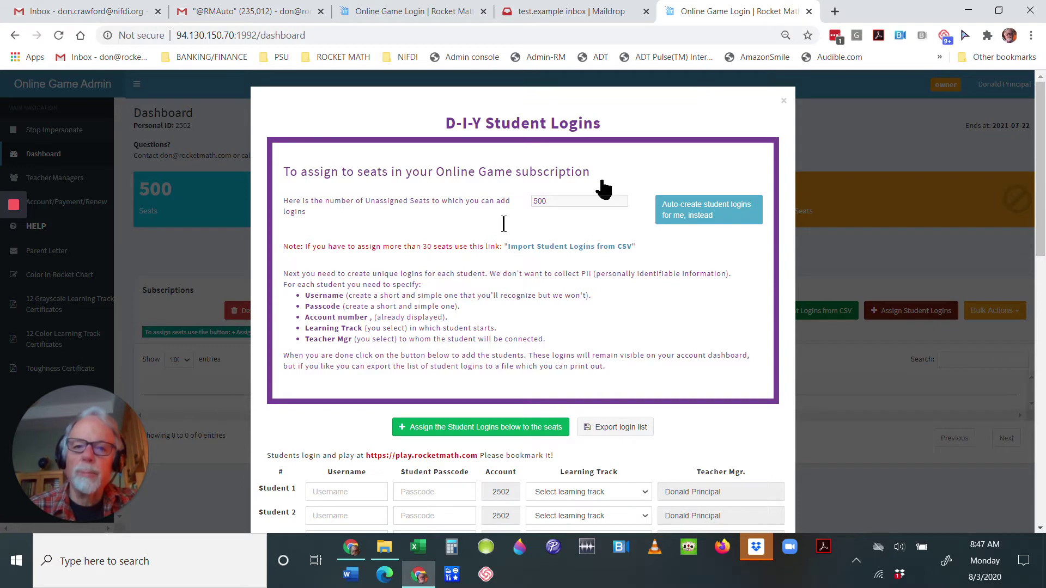
{"action": "left_click", "coordinate": [784, 103]}
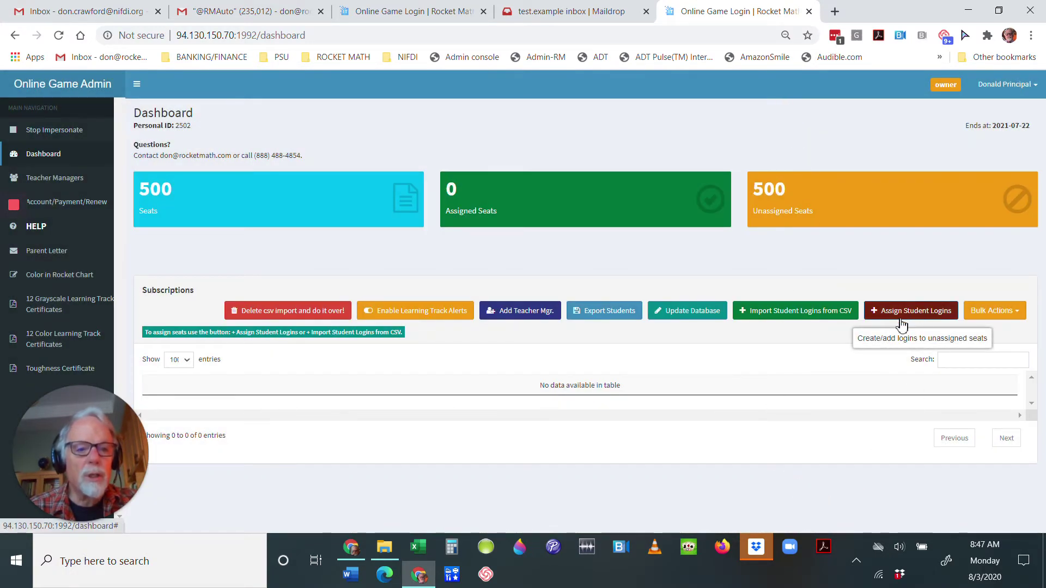
{"action": "left_click", "coordinate": [920, 315]}
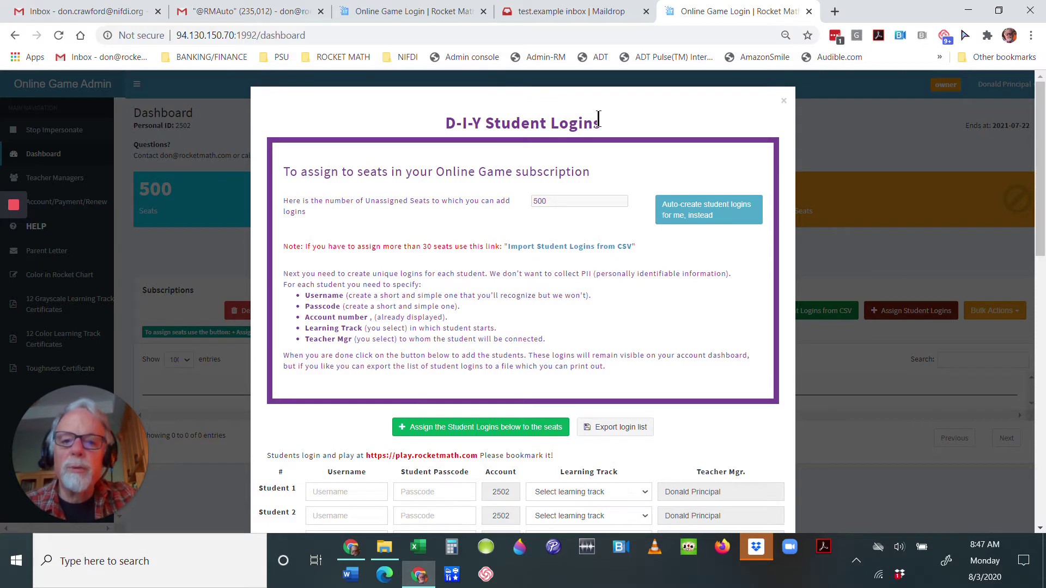
{"action": "scroll", "coordinate": [537, 238], "scroll_direction": "down", "scroll_amount": 1}
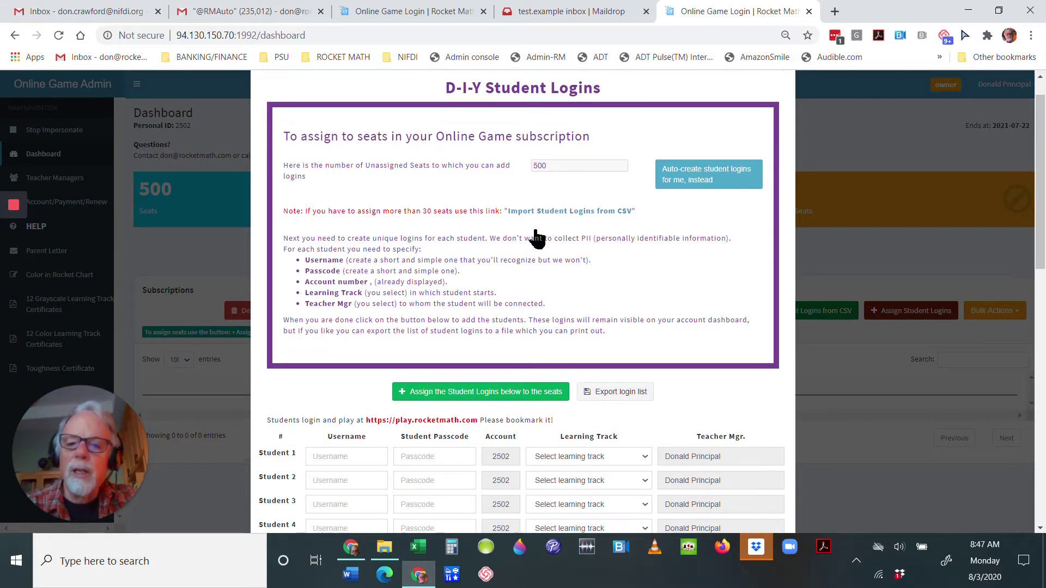
{"action": "scroll", "coordinate": [537, 238], "scroll_direction": "down", "scroll_amount": 5}
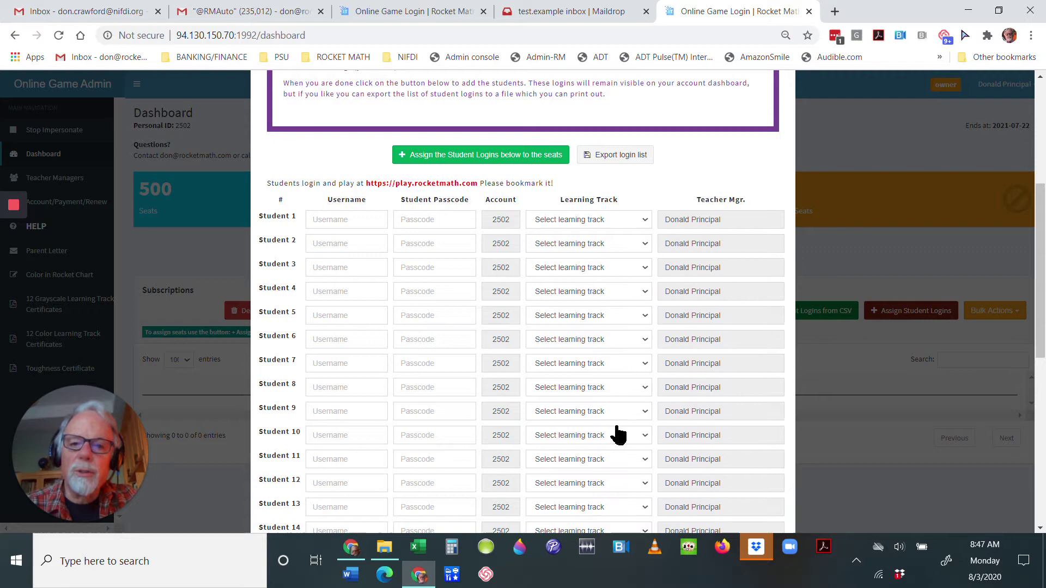
{"action": "scroll", "coordinate": [605, 438], "scroll_direction": "down", "scroll_amount": 1}
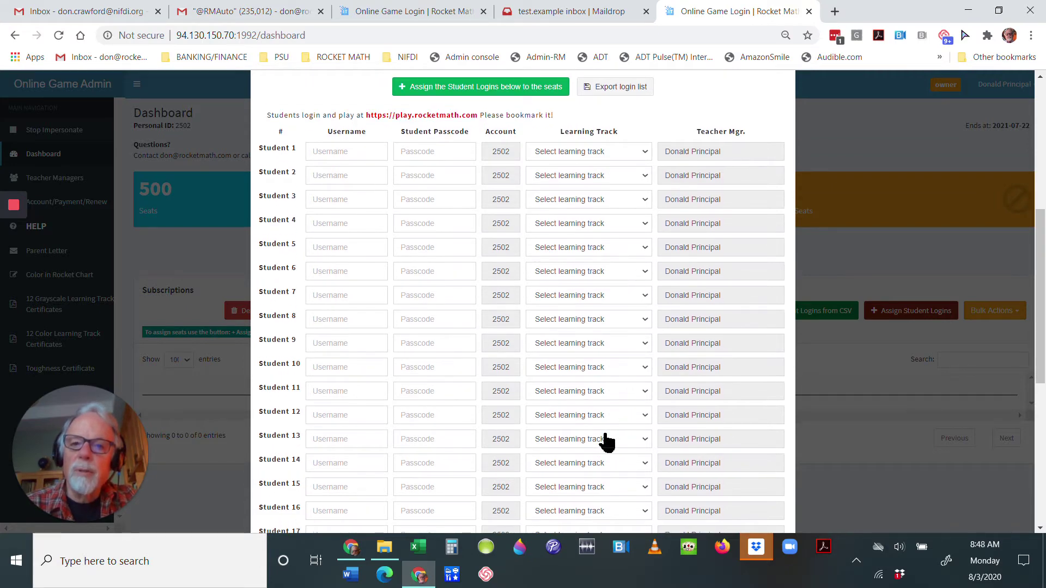
{"action": "scroll", "coordinate": [605, 442], "scroll_direction": "up", "scroll_amount": 5}
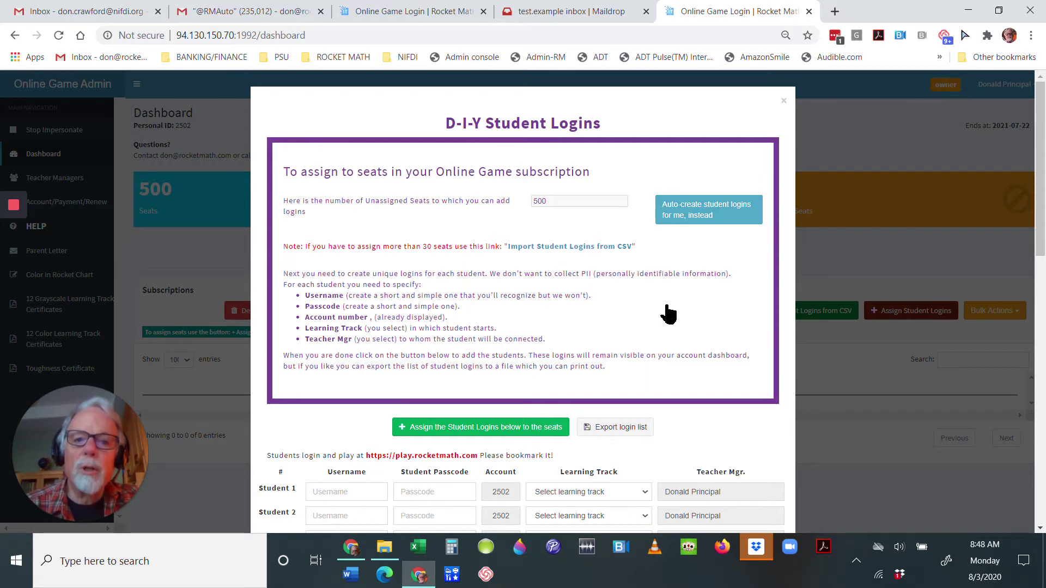
- Switch to auto-created student logins and request 10 logins
{"action": "left_click", "coordinate": [703, 217]}
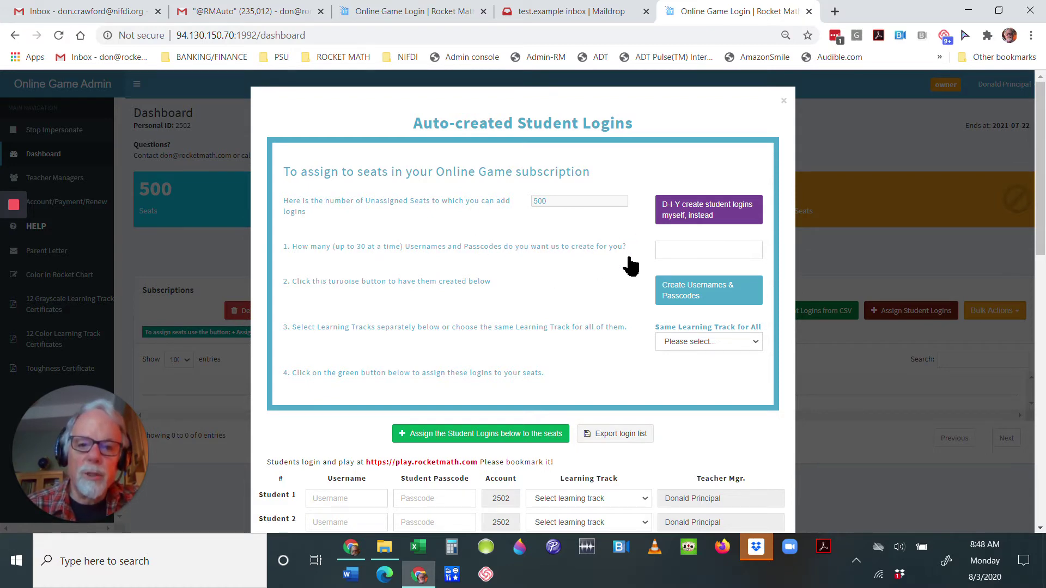
{"action": "left_click", "coordinate": [663, 251]}
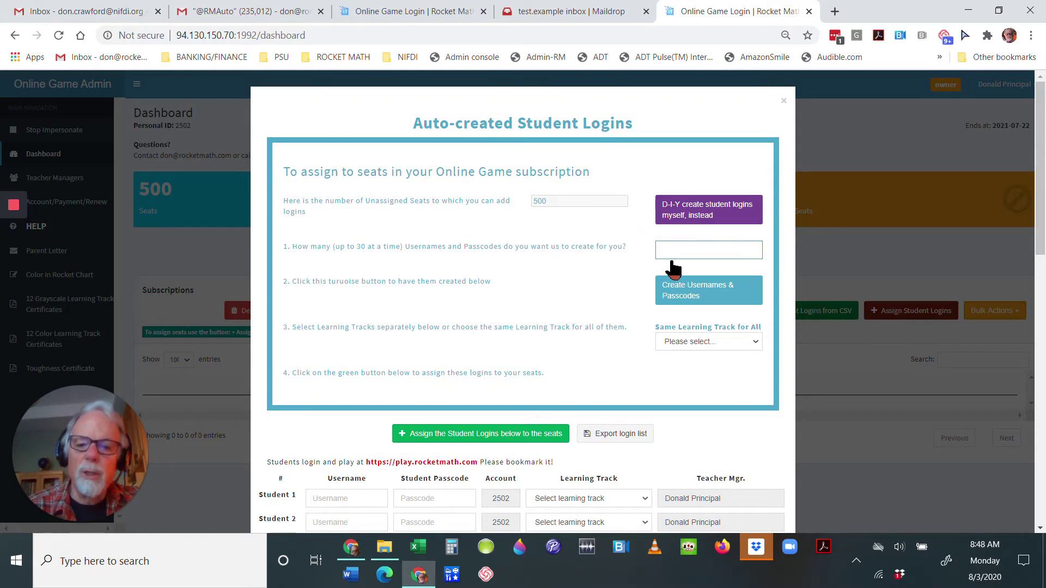
{"action": "type", "text": "10"}
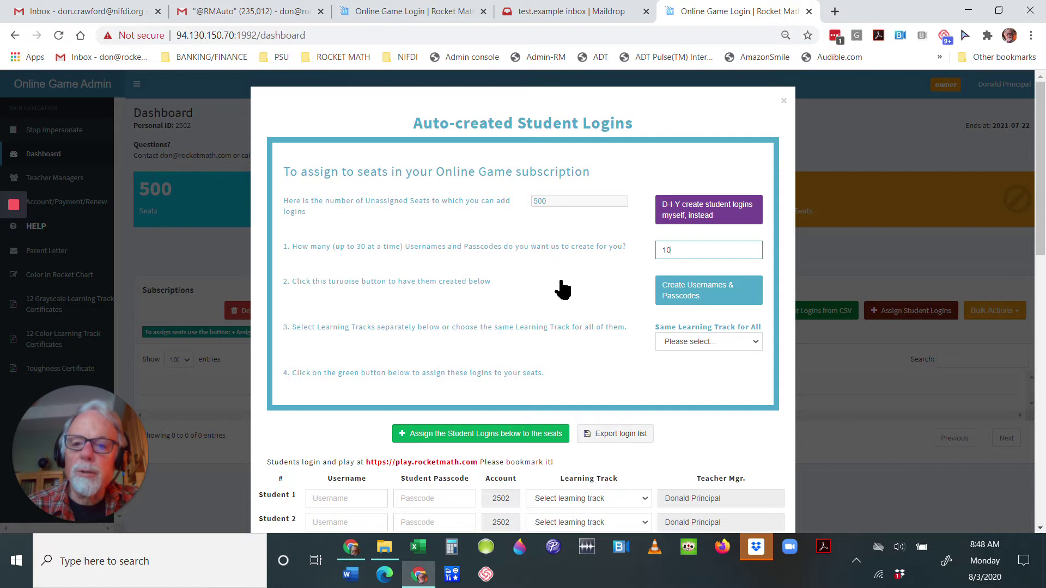
- Generate usernames and passcodes for the 10 students
{"action": "left_click", "coordinate": [690, 295]}
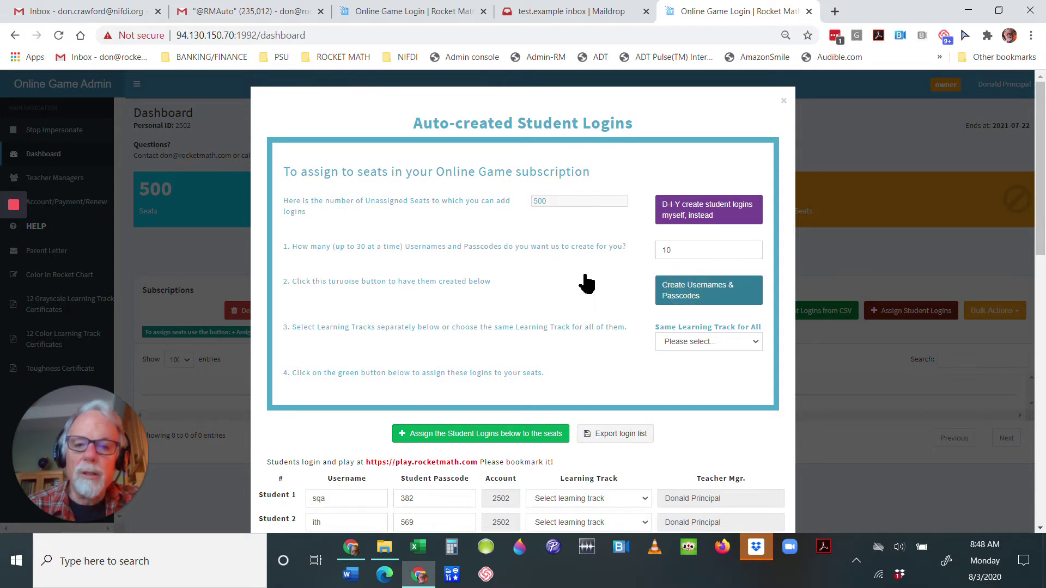
{"action": "scroll", "coordinate": [568, 299], "scroll_direction": "down", "scroll_amount": 5}
{"action": "scroll", "coordinate": [456, 285], "scroll_direction": "down", "scroll_amount": 1}
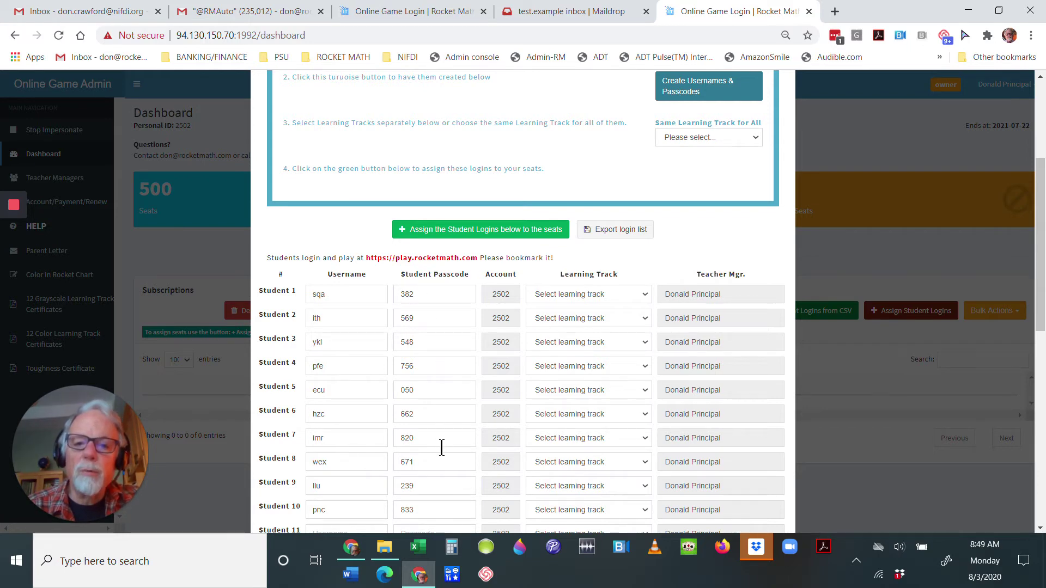
{"action": "scroll", "coordinate": [483, 423], "scroll_direction": "up", "scroll_amount": 3}
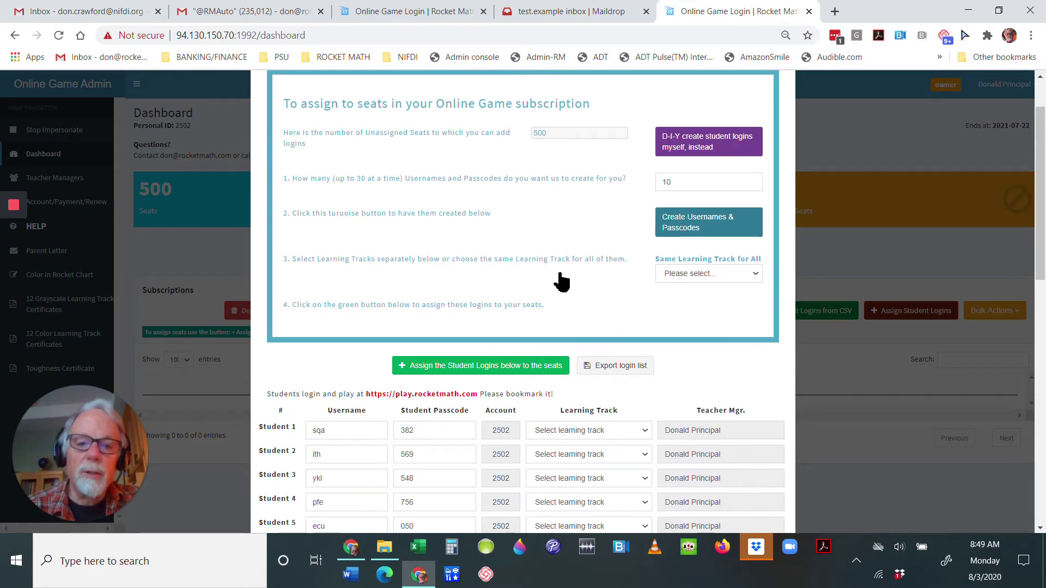
{"action": "scroll", "coordinate": [662, 409], "scroll_direction": "down", "scroll_amount": 3}
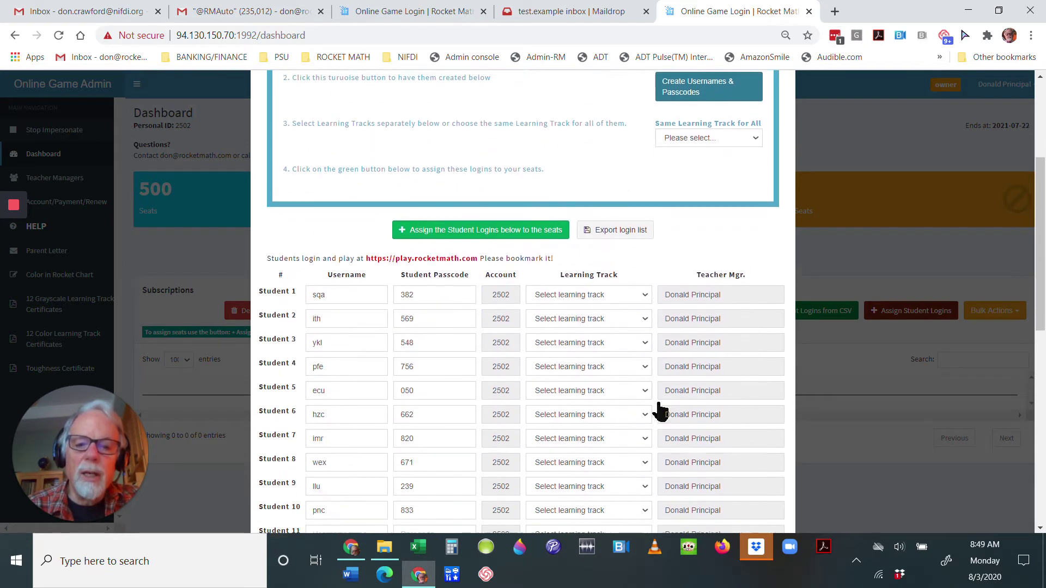
{"action": "scroll", "coordinate": [661, 411], "scroll_direction": "down", "scroll_amount": 2}
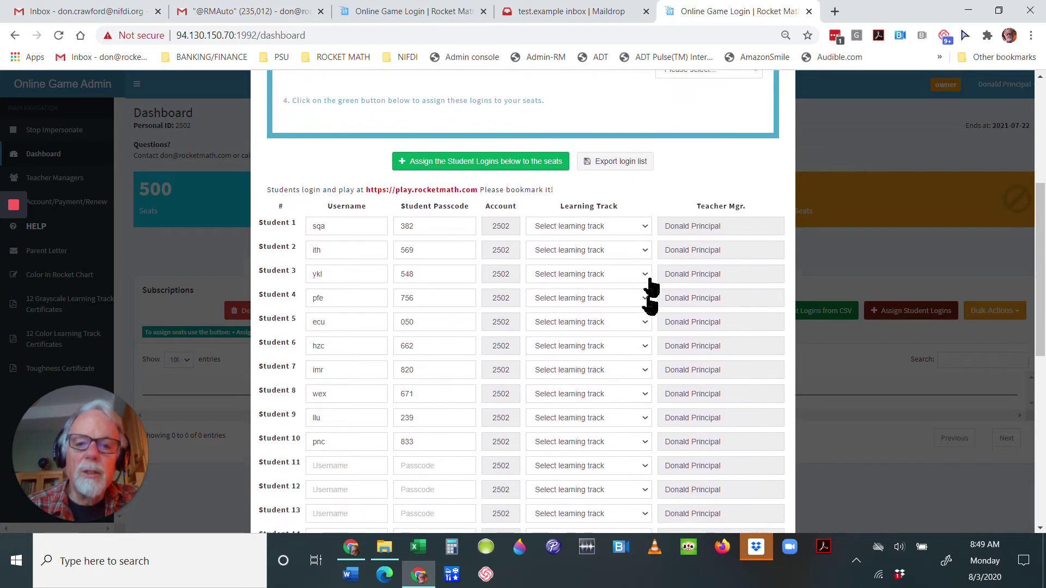
- Set the Same Learning Track for All to (13) Identify Fractions
{"action": "left_click", "coordinate": [646, 227]}
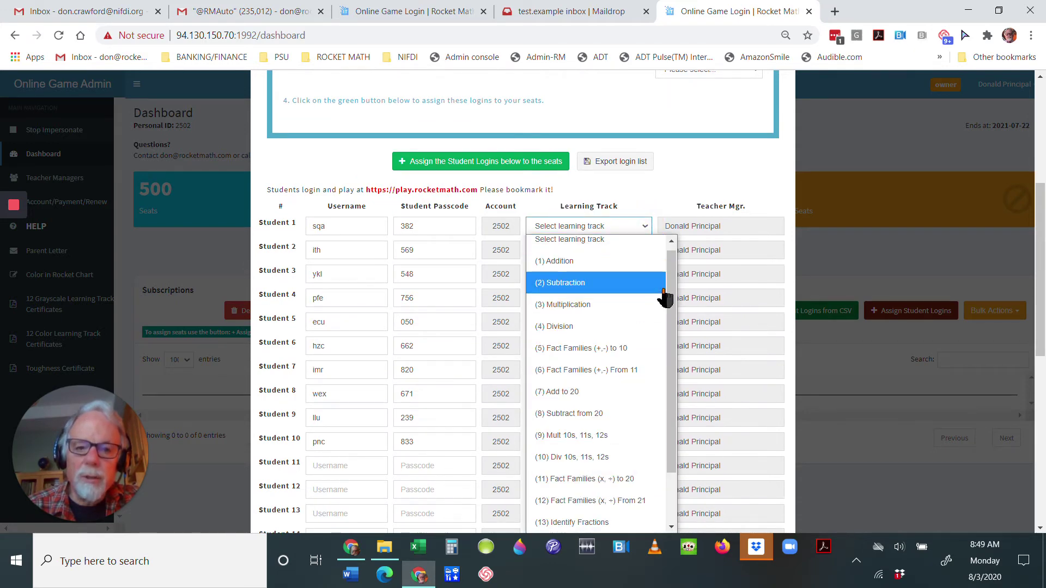
{"action": "scroll", "coordinate": [670, 273], "scroll_direction": "up", "scroll_amount": 1}
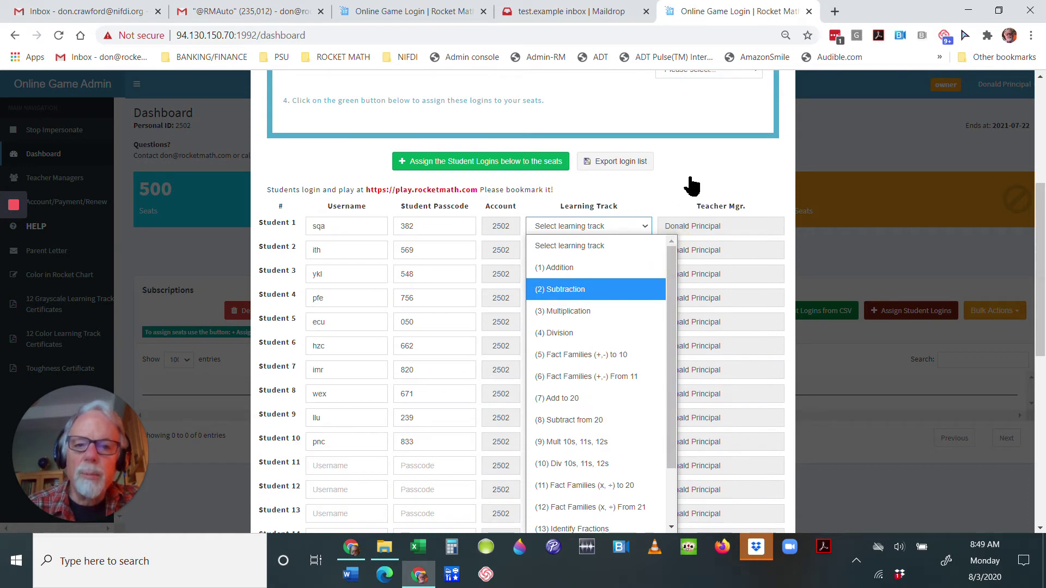
{"action": "scroll", "coordinate": [690, 187], "scroll_direction": "up", "scroll_amount": 3}
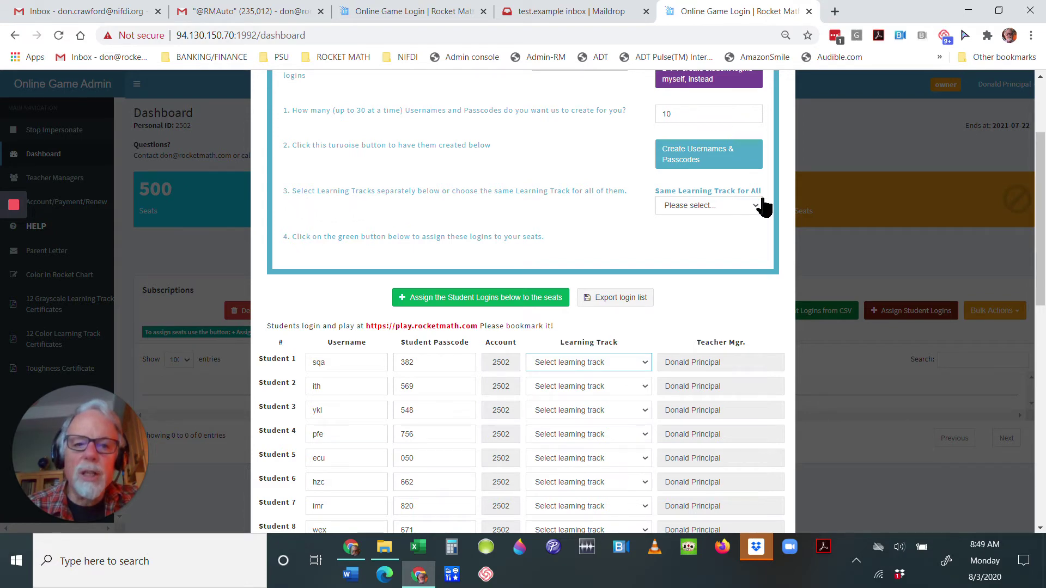
{"action": "left_click", "coordinate": [757, 207]}
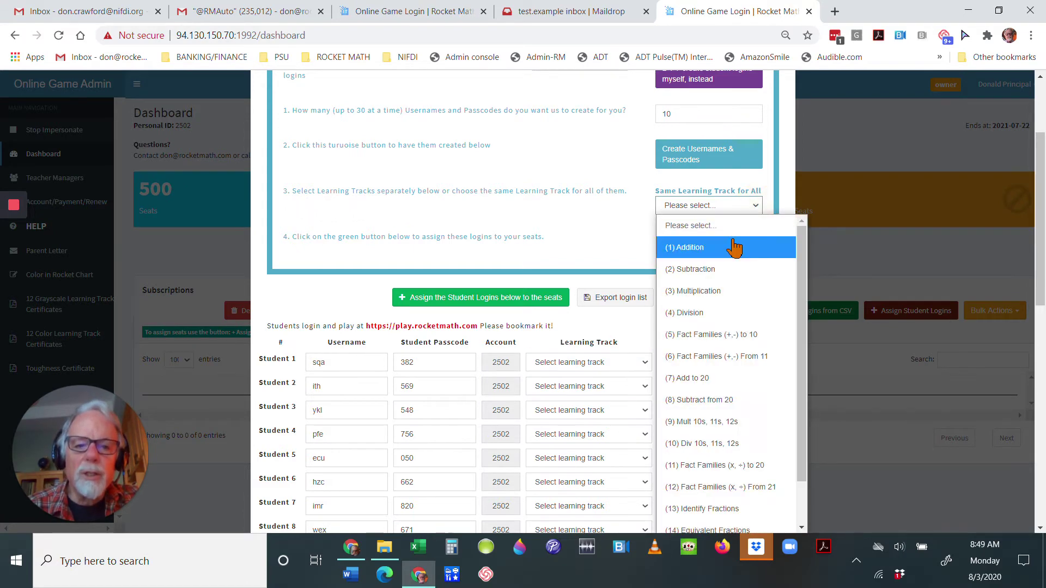
{"action": "scroll", "coordinate": [750, 306], "scroll_direction": "down", "scroll_amount": 1}
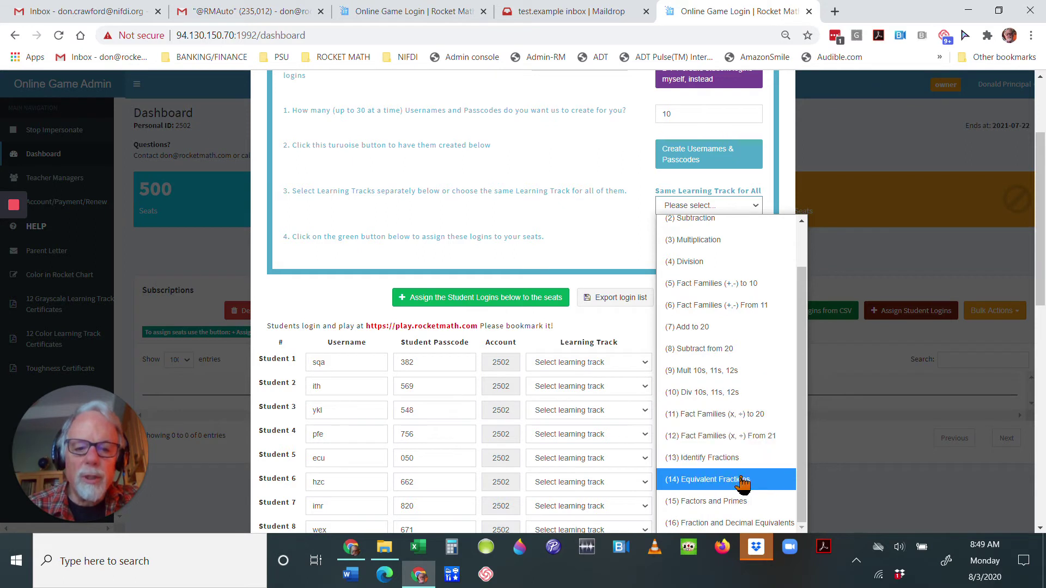
{"action": "left_click", "coordinate": [698, 459]}
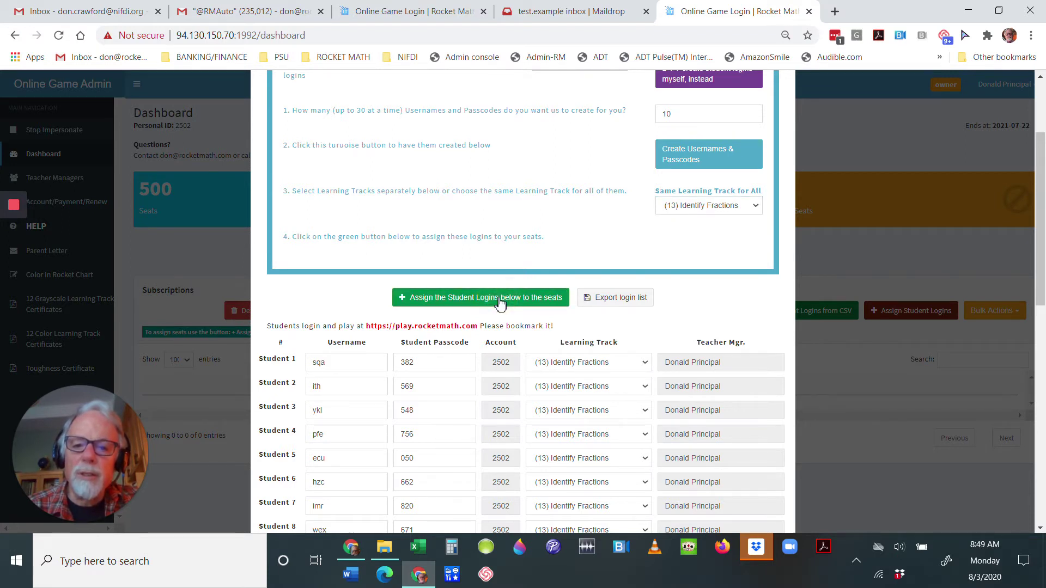
- Assign the ten logins to seats and review them on the dashboard (Identify Fractions, 5 minutes, Normal)
{"action": "left_click", "coordinate": [501, 304]}
{"action": "scroll", "coordinate": [450, 320], "scroll_direction": "down", "scroll_amount": 3}
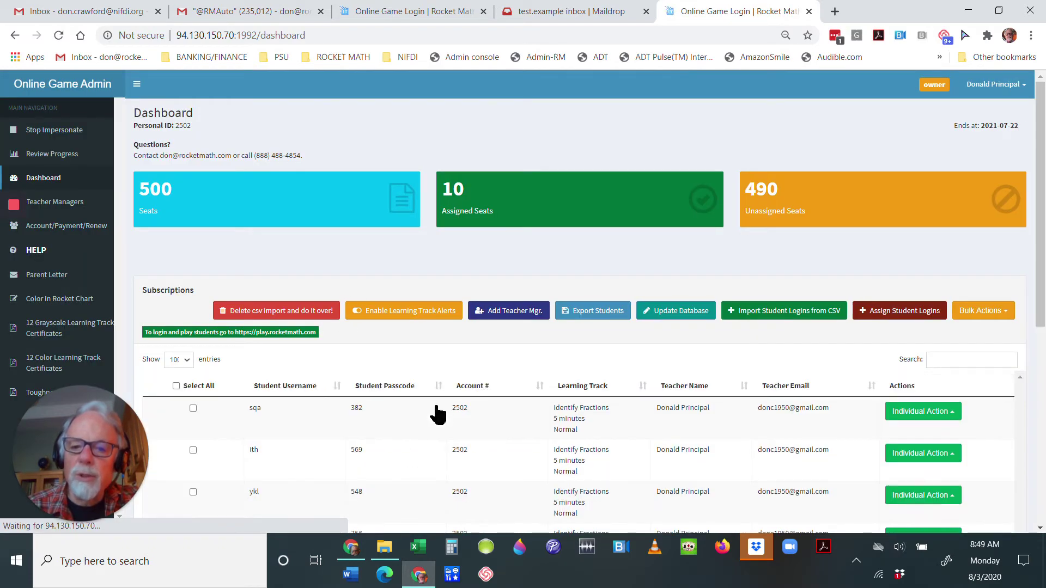
{"action": "scroll", "coordinate": [469, 400], "scroll_direction": "down", "scroll_amount": 1}
{"action": "scroll", "coordinate": [487, 391], "scroll_direction": "down", "scroll_amount": 2}
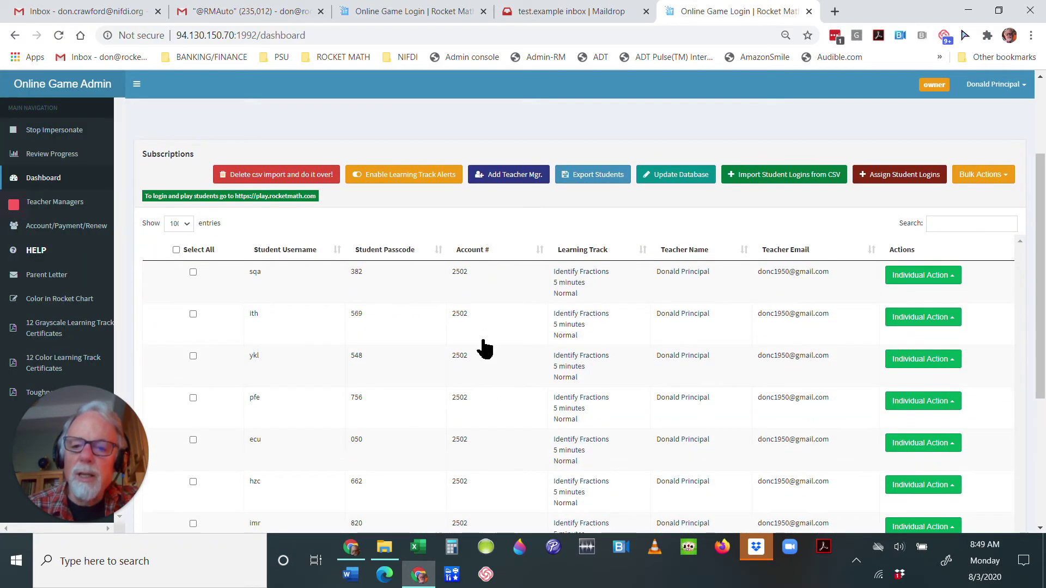
- Export the student list as an .xls file and open the download in Excel
{"action": "left_click", "coordinate": [587, 180]}
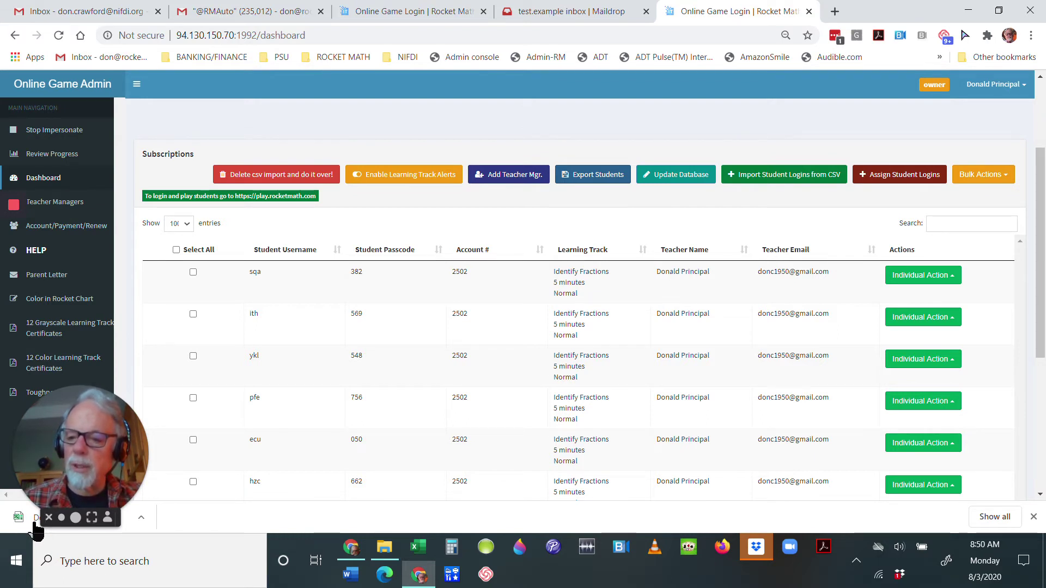
{"action": "left_click", "coordinate": [35, 524]}
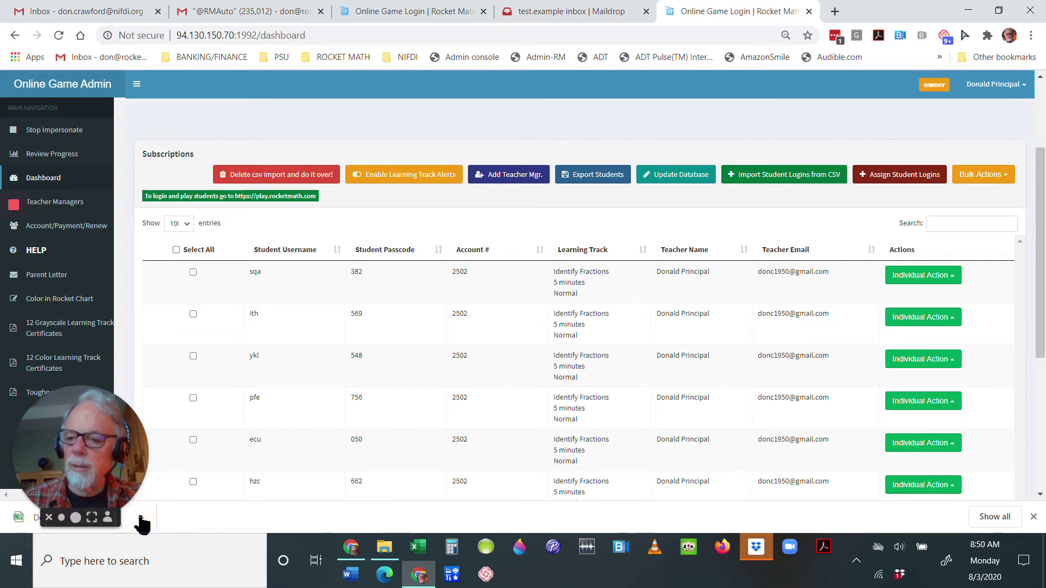
{"action": "left_click", "coordinate": [24, 521]}
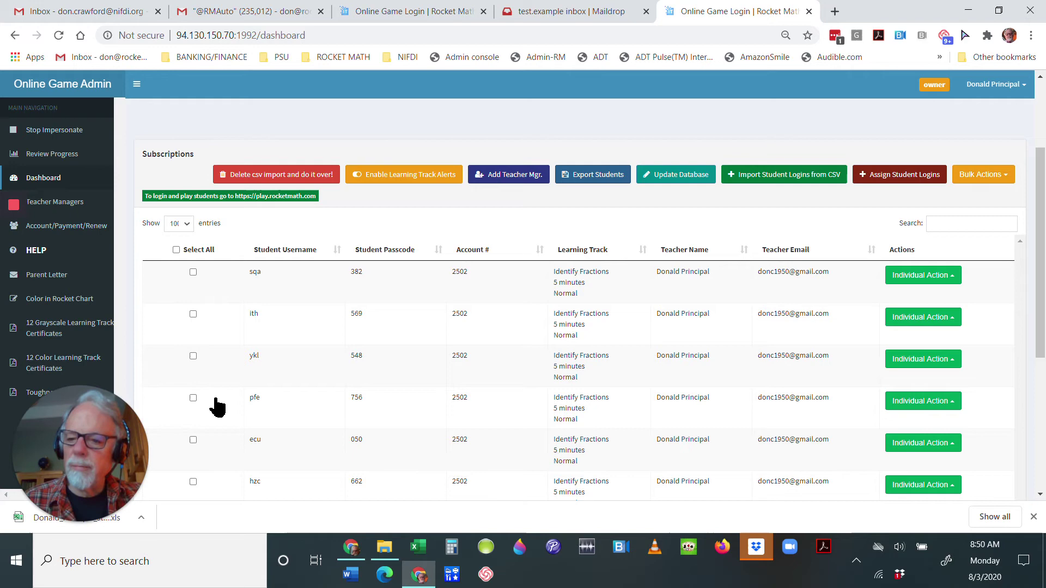
{"action": "mouse_move", "coordinate": [80, 517]}
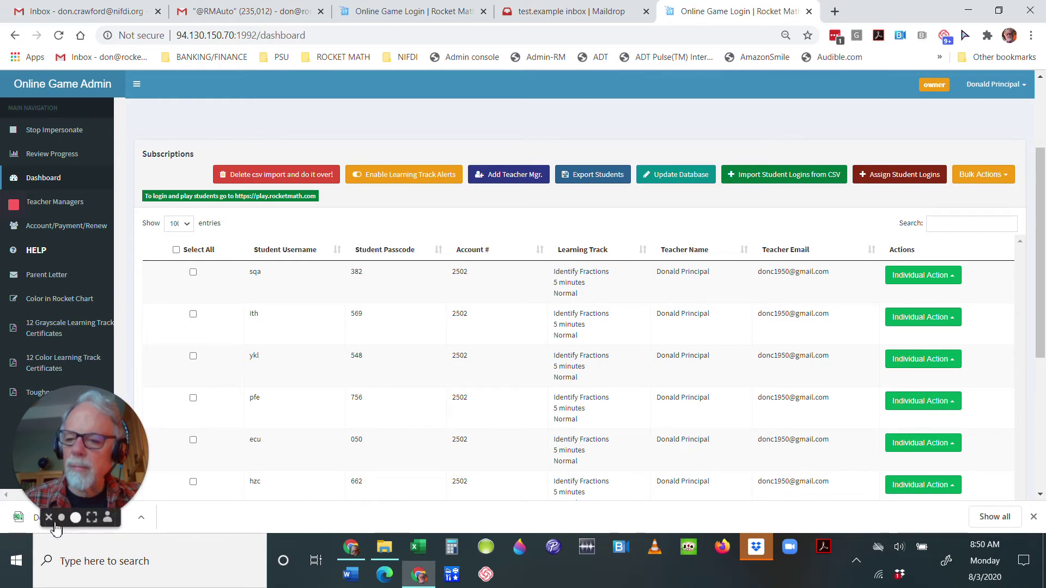
{"action": "left_click", "coordinate": [49, 518]}
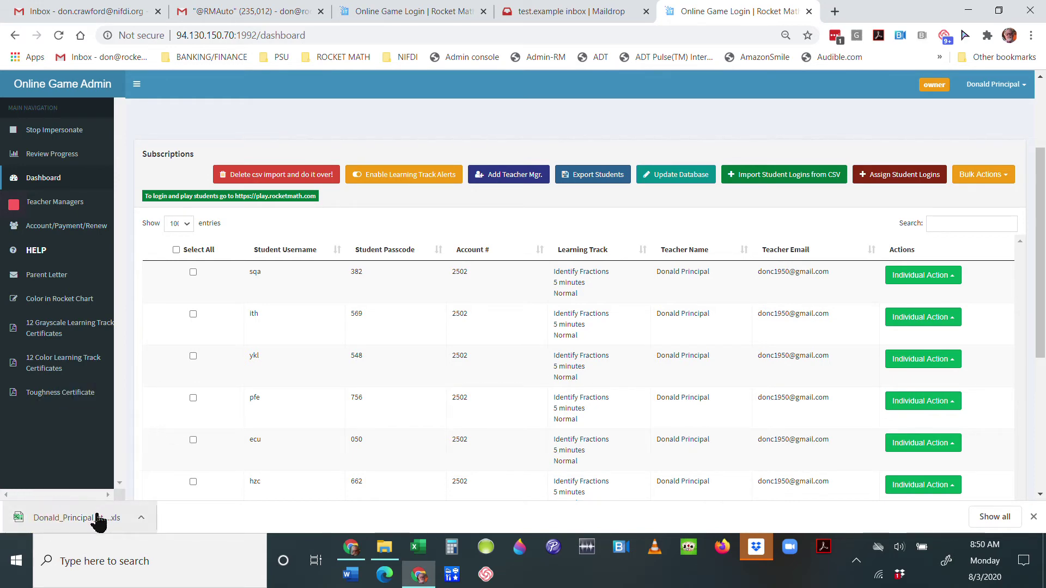
{"action": "left_click", "coordinate": [73, 519]}
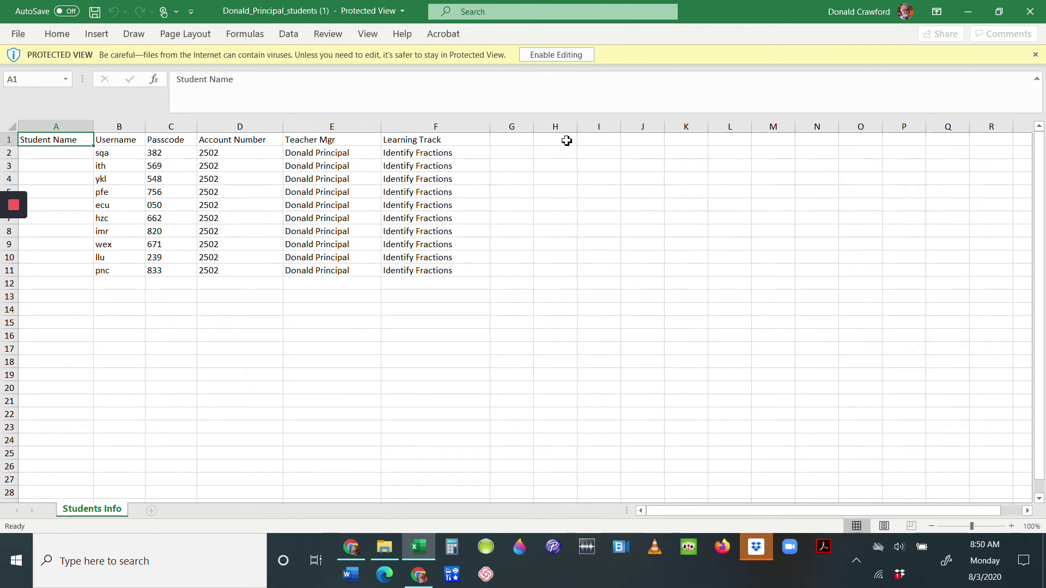
- Enable editing of the exported spreadsheet and bring up the File backstage
{"action": "left_click", "coordinate": [550, 57]}
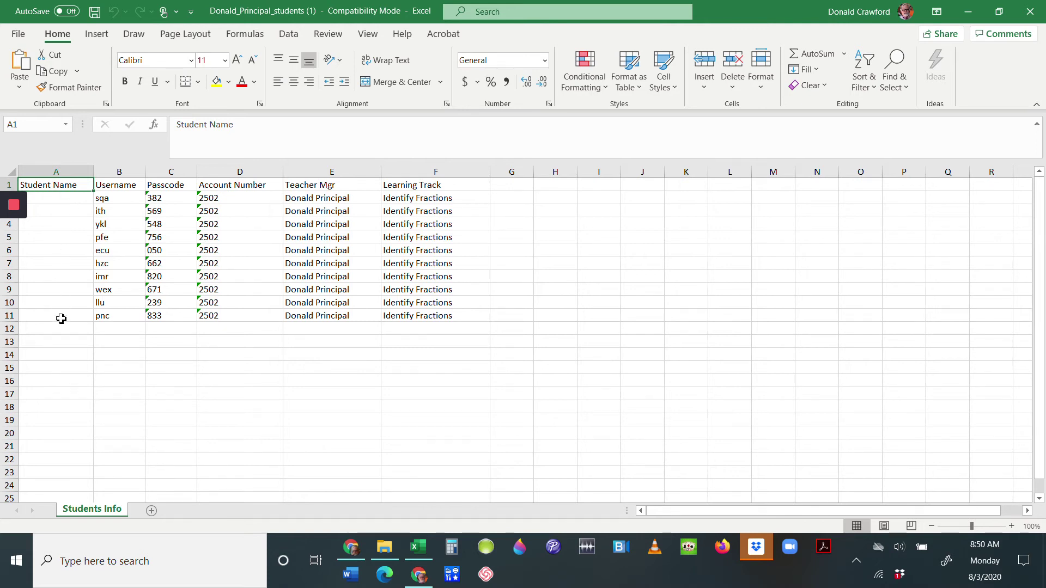
{"action": "left_click", "coordinate": [18, 34]}
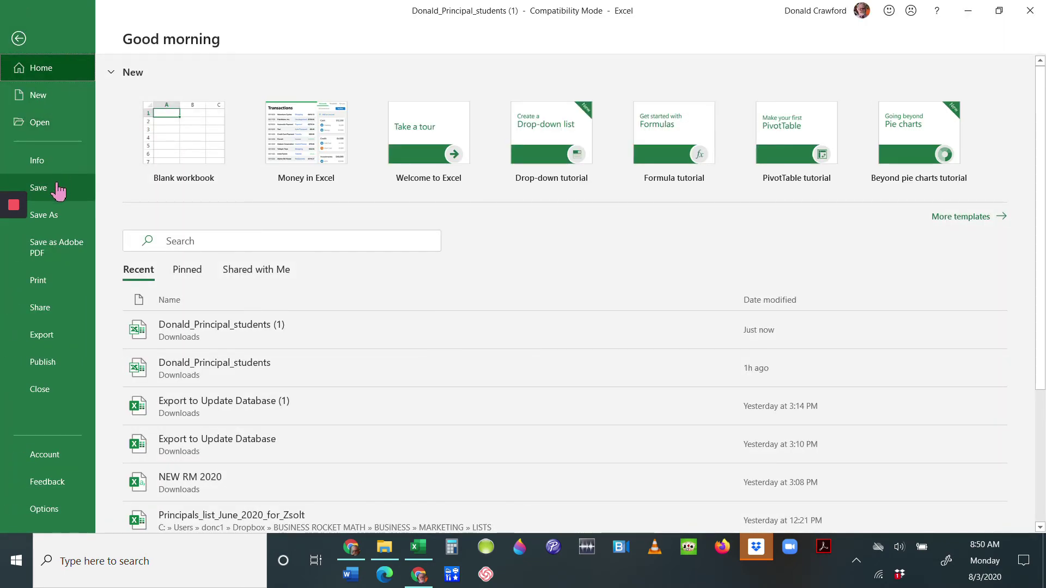
- Save the workbook to the Desktop as 'My class 2020'
{"action": "left_click", "coordinate": [60, 217]}
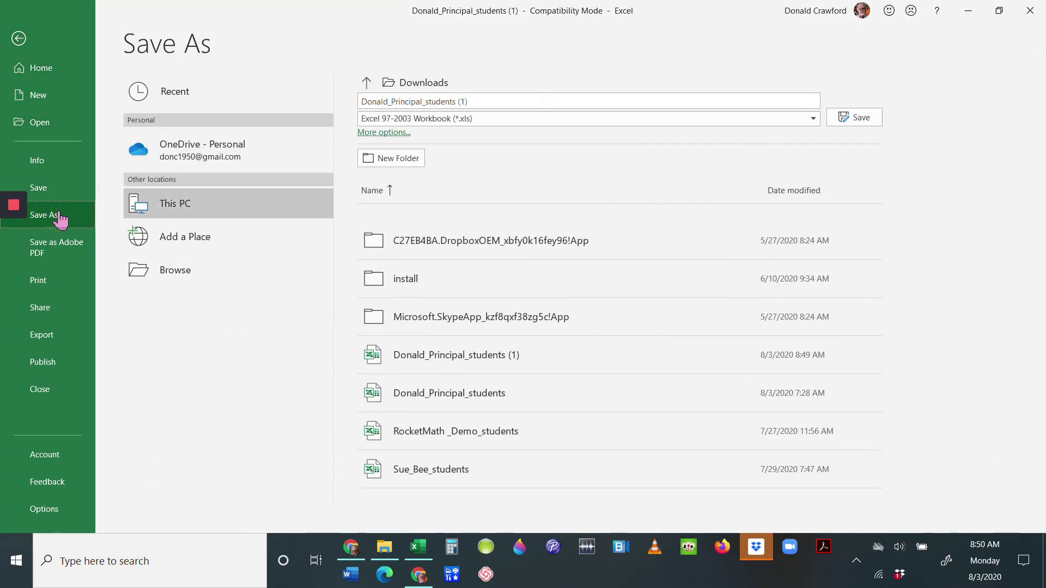
{"action": "left_click", "coordinate": [205, 282]}
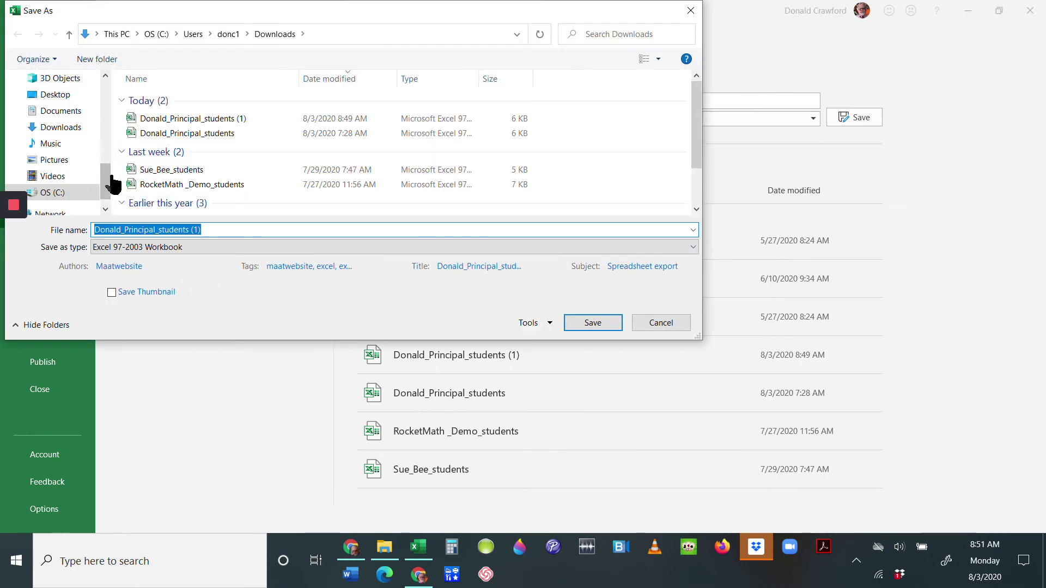
{"action": "left_click", "coordinate": [76, 97]}
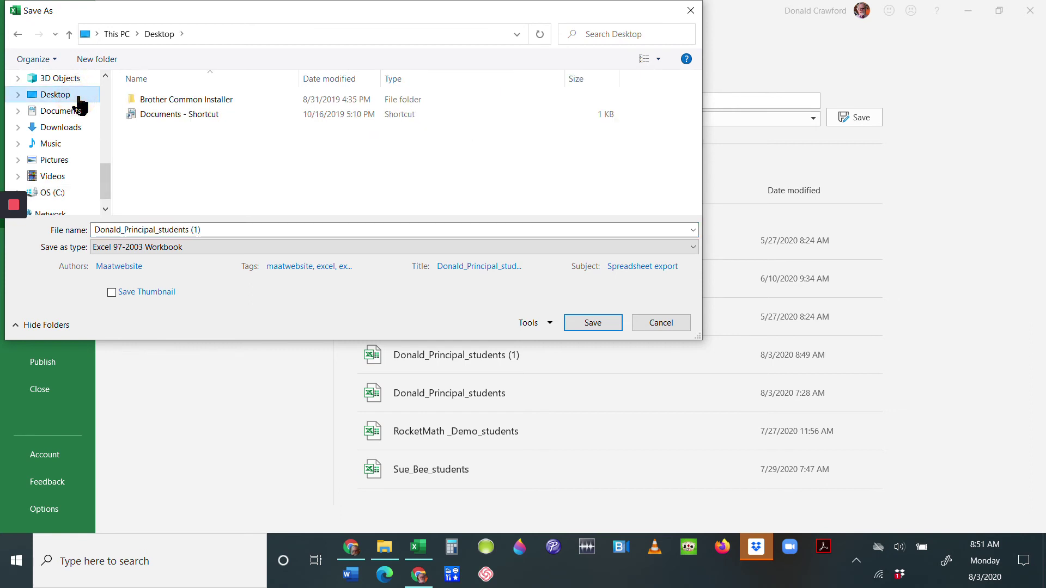
{"action": "left_click", "coordinate": [219, 229]}
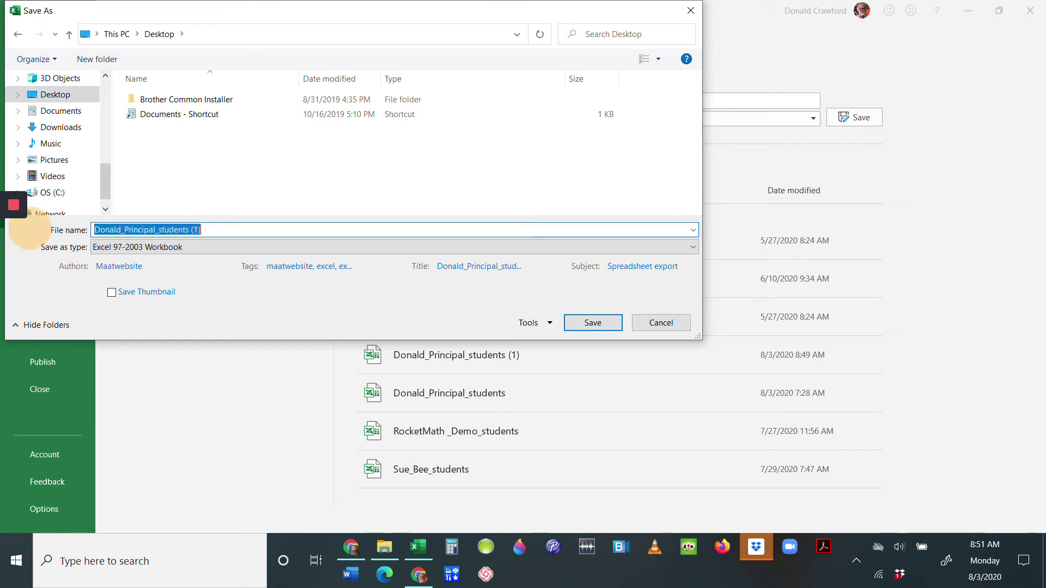
{"action": "type", "text": "My"}
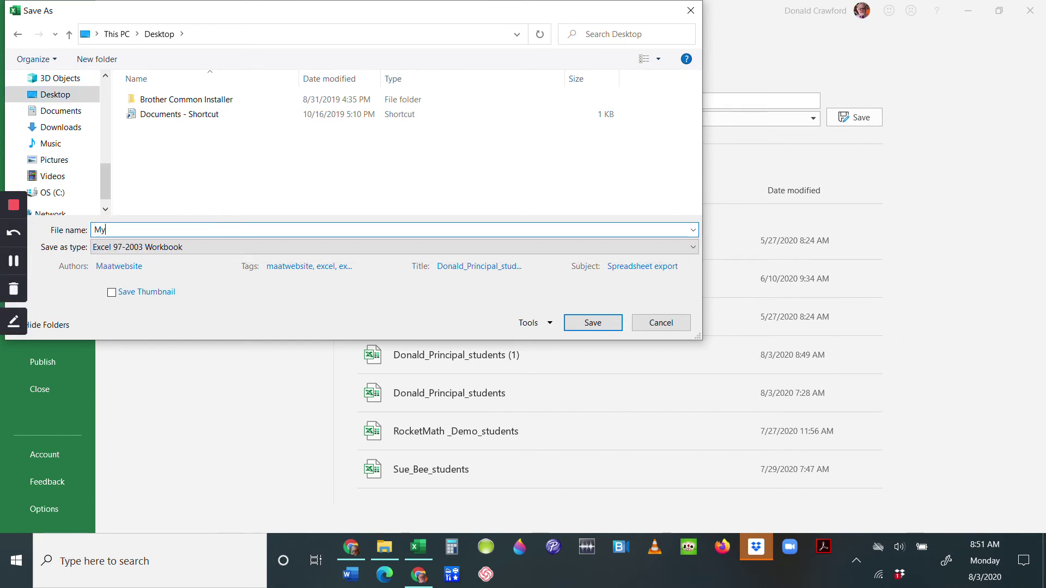
{"action": "type", "text": " class 2020"}
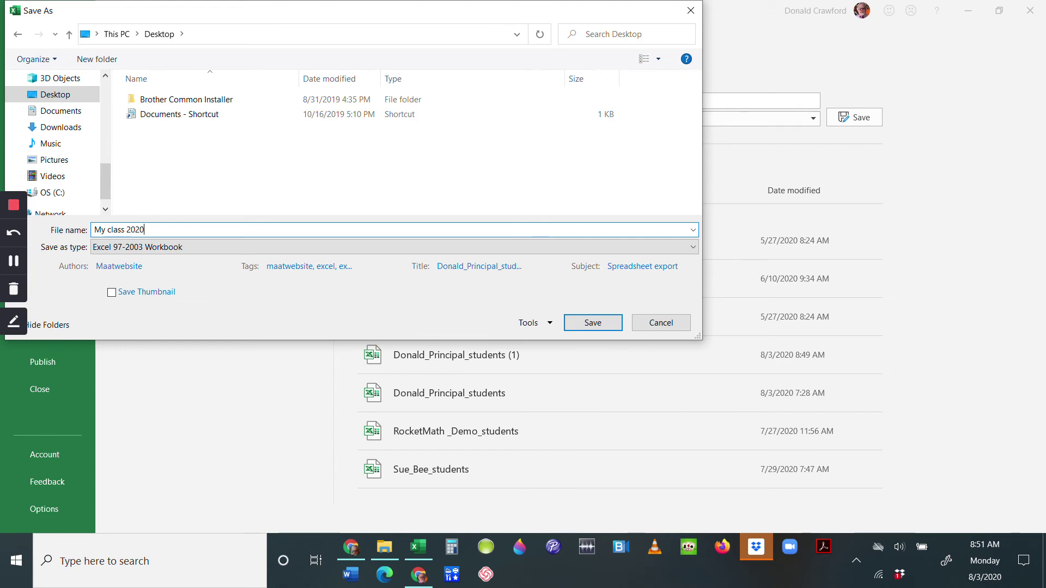
{"action": "left_click", "coordinate": [602, 330]}
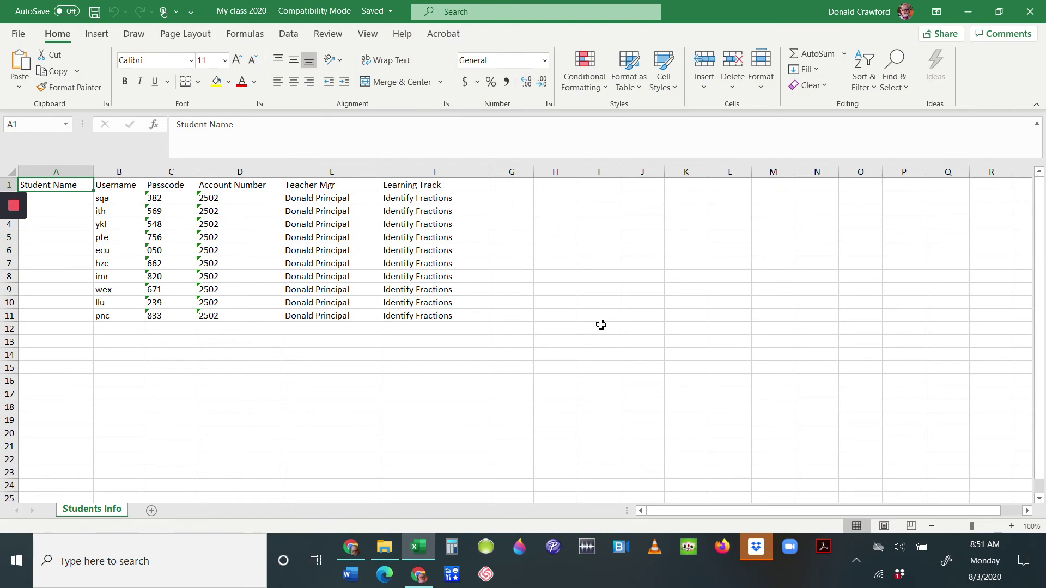
- Select cells A2 and A3, then minimise the My class 2020 workbook
{"action": "left_click", "coordinate": [68, 197]}
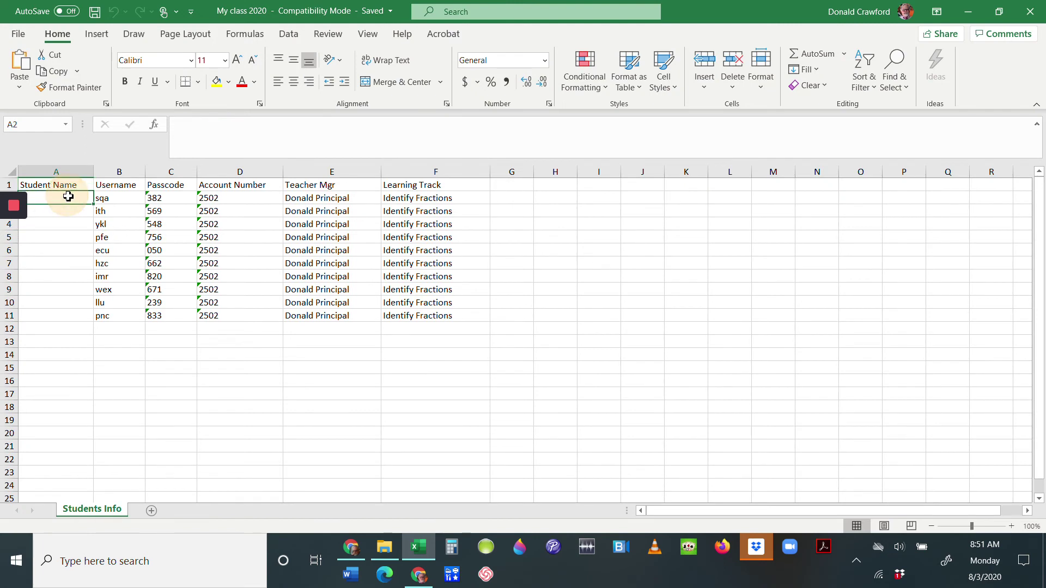
{"action": "left_click", "coordinate": [58, 215]}
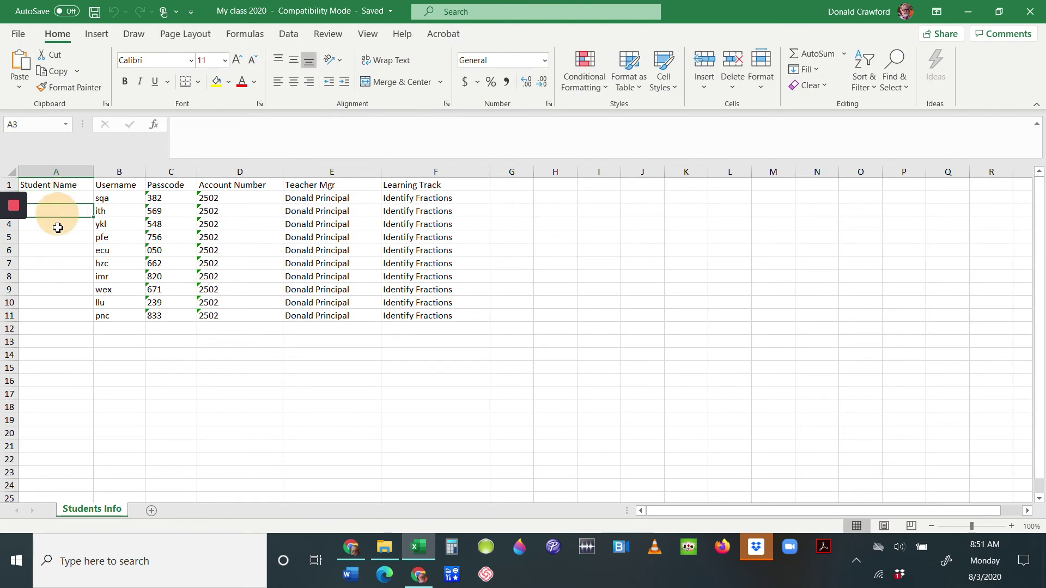
{"action": "left_click", "coordinate": [973, 15]}
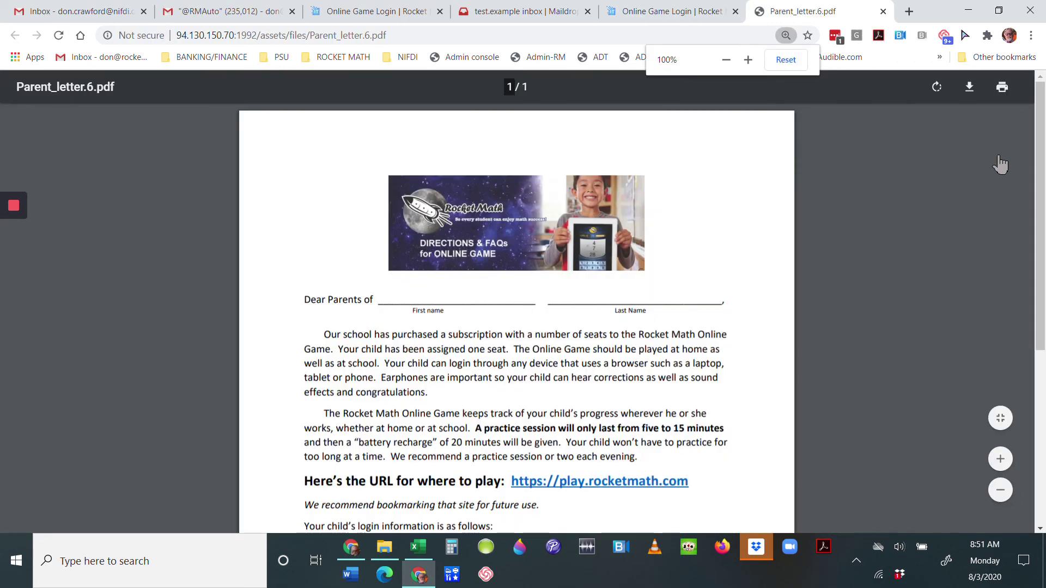
{"action": "scroll", "coordinate": [607, 305], "scroll_direction": "down", "scroll_amount": 3}
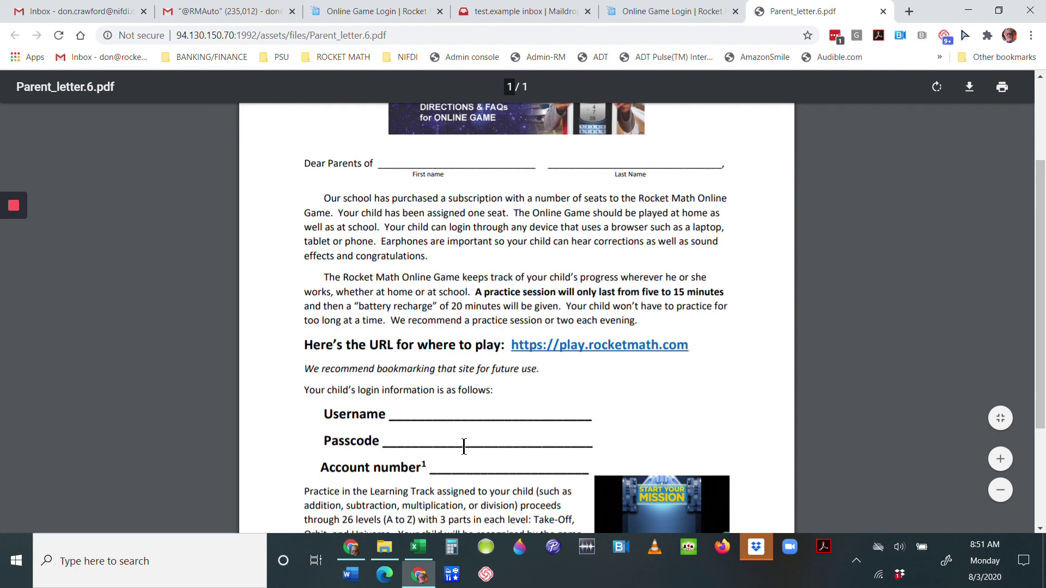
{"action": "scroll", "coordinate": [517, 428], "scroll_direction": "down", "scroll_amount": 3}
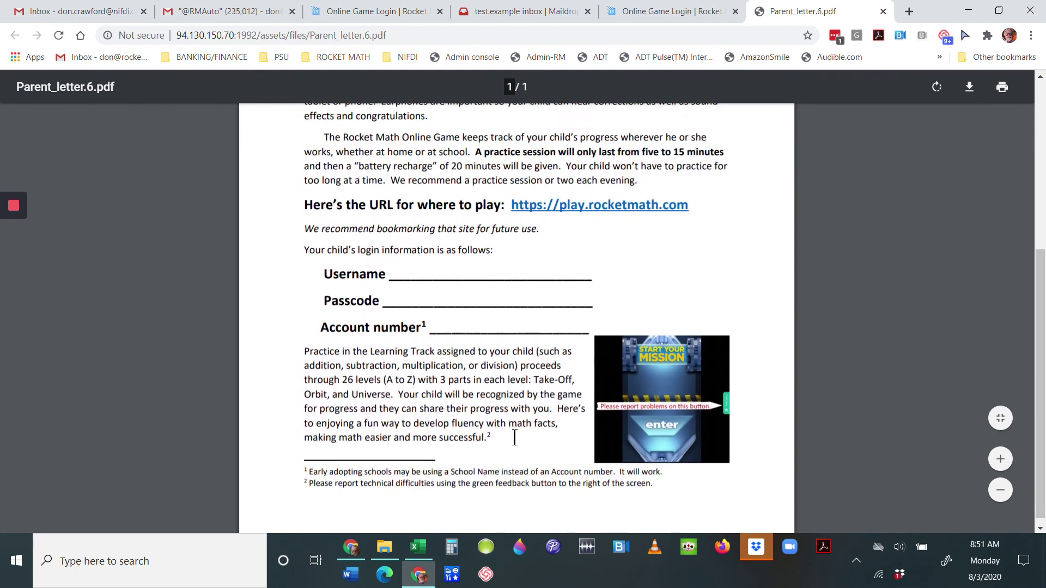
{"action": "scroll", "coordinate": [508, 412], "scroll_direction": "up", "scroll_amount": 5}
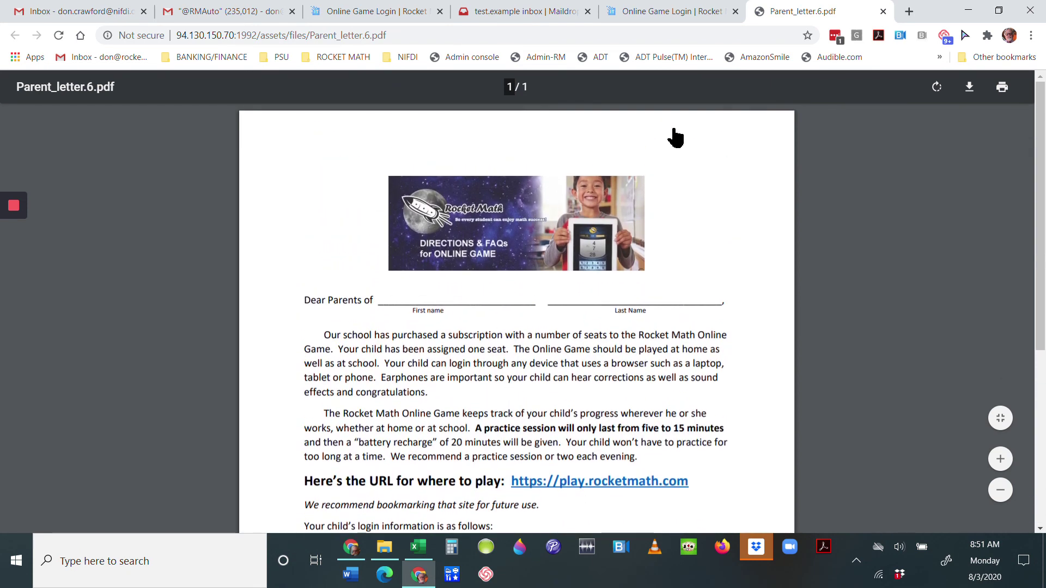
{"action": "left_click", "coordinate": [884, 11]}
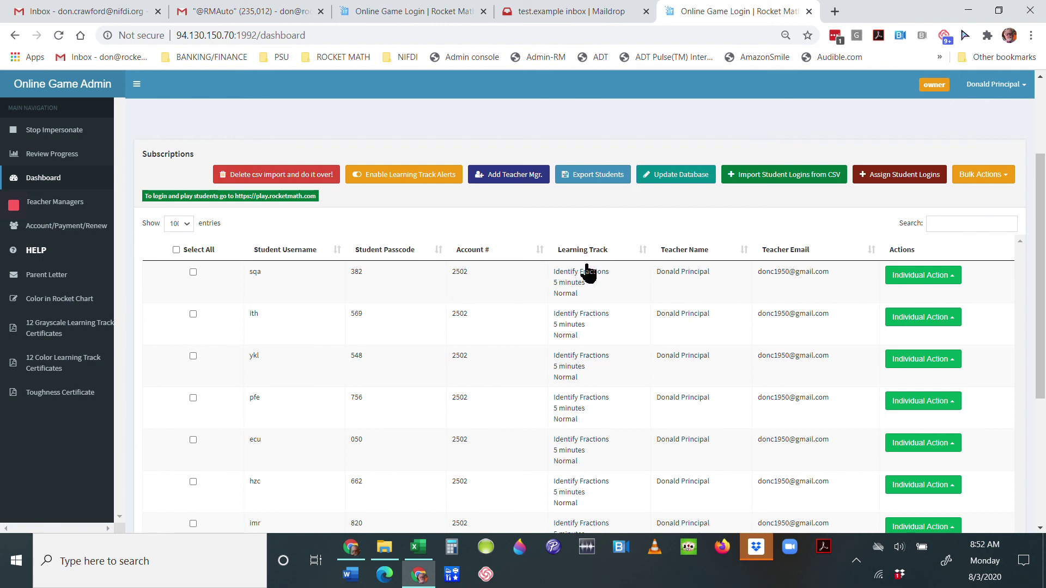
{"action": "mouse_move", "coordinate": [15, 210]}
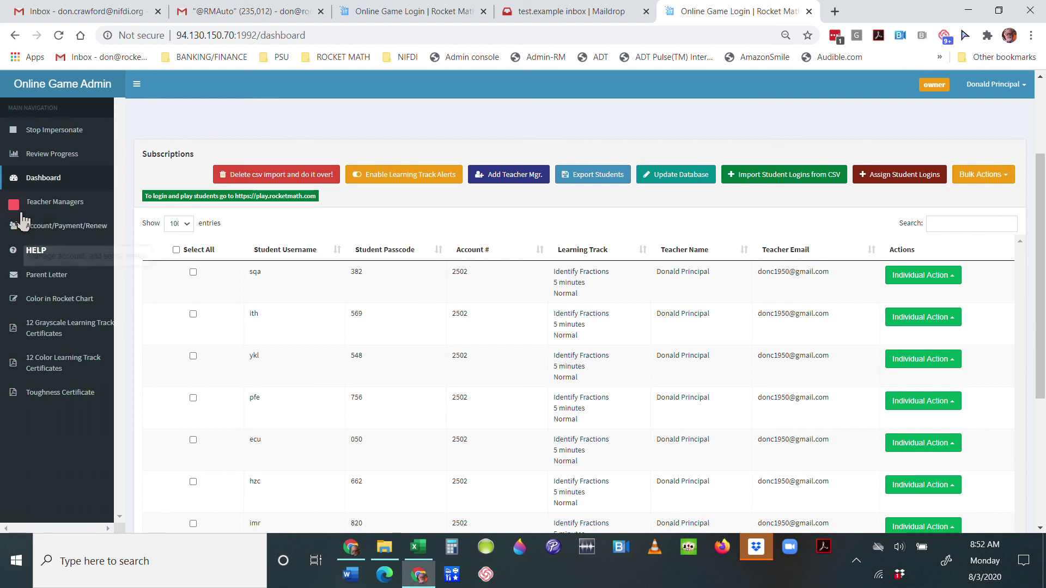